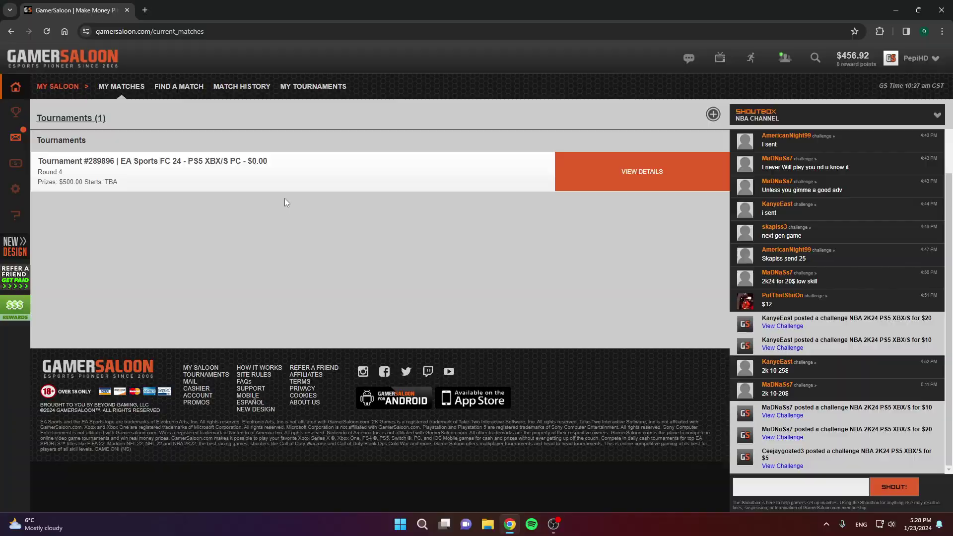
Step: Open the referral invitation in an Incognito window and start the free account sign-up
key(alt+Tab)
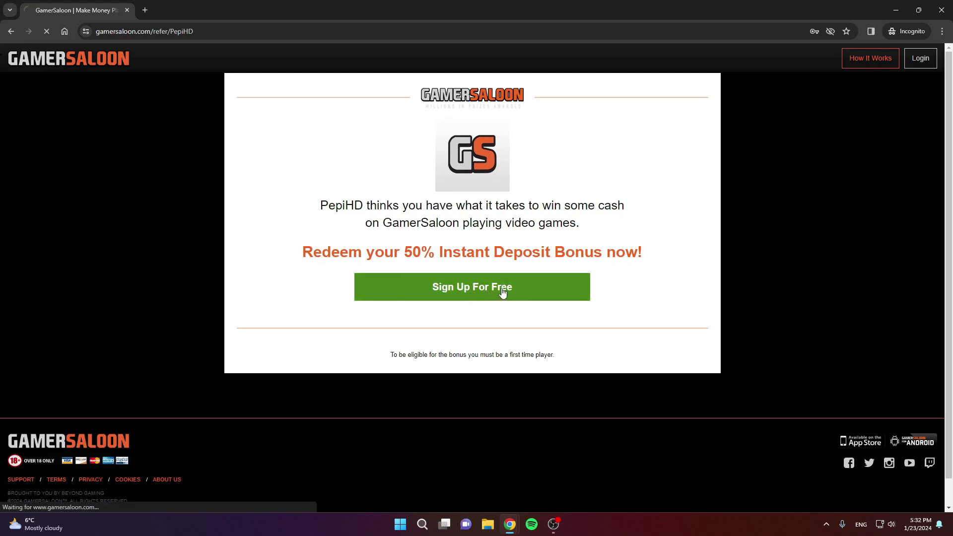
click(503, 295)
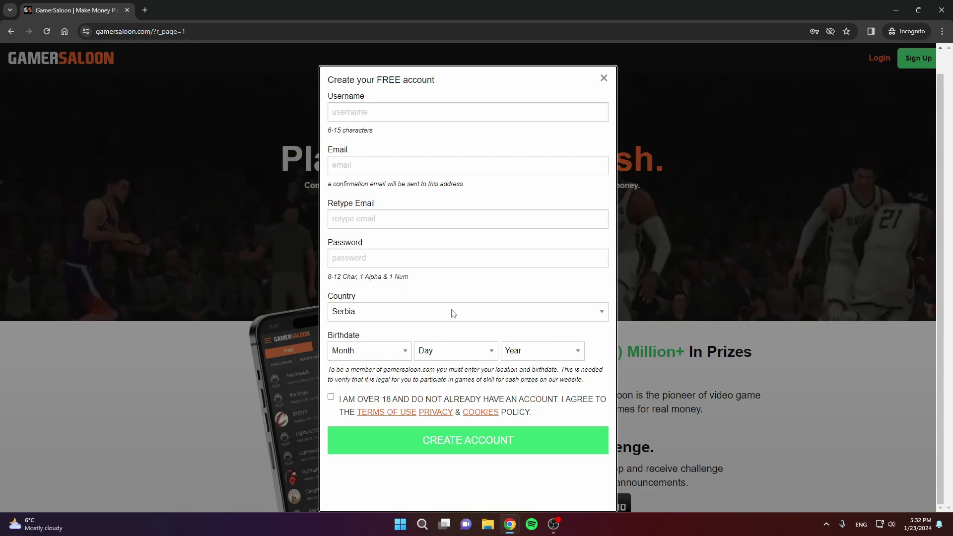
Step: Browse the Country dropdown twice, leaving Serbia selected, and briefly highlight the age consent statement
click(453, 313)
scroll(442, 269, up, 15)
scroll(476, 198, down, 20)
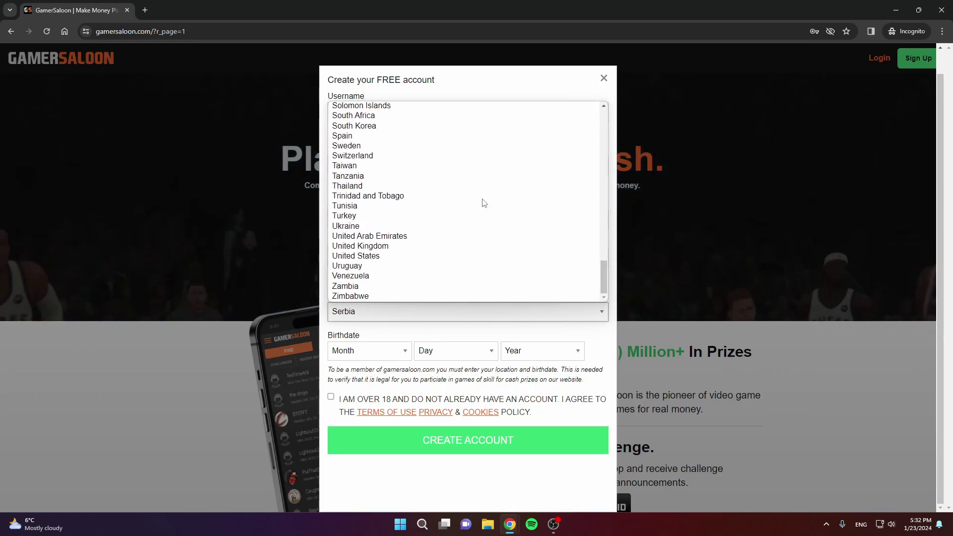
scroll(484, 203, up, 15)
click(412, 336)
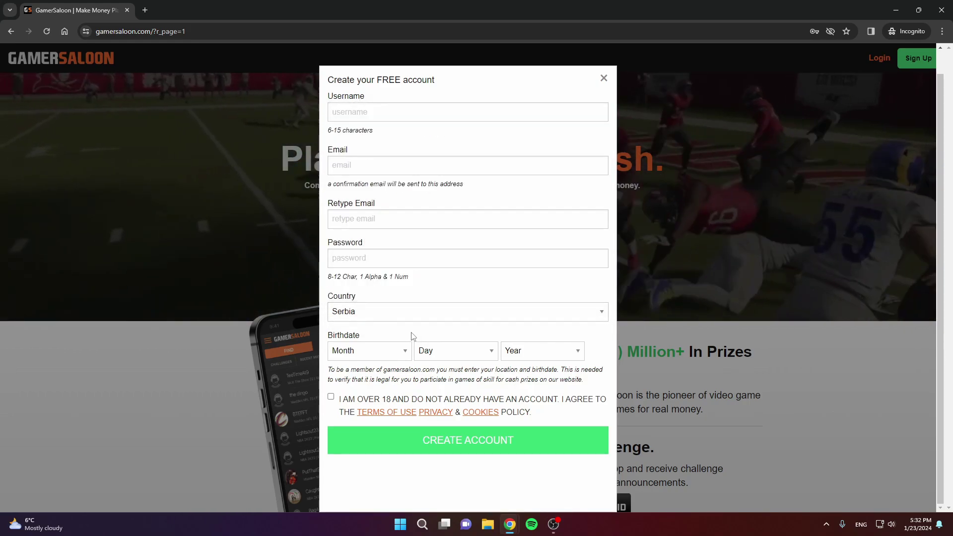
click(408, 318)
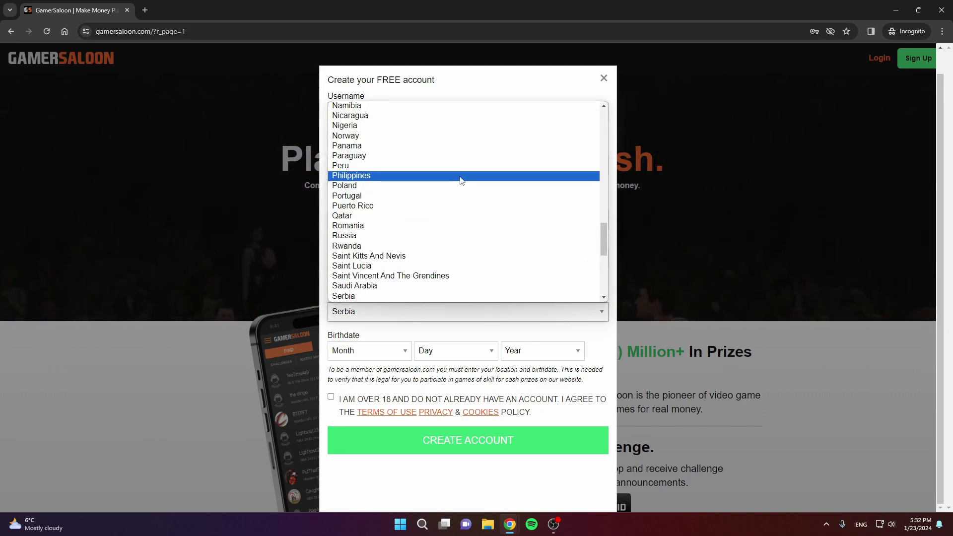
scroll(462, 180, up, 20)
scroll(472, 209, down, 20)
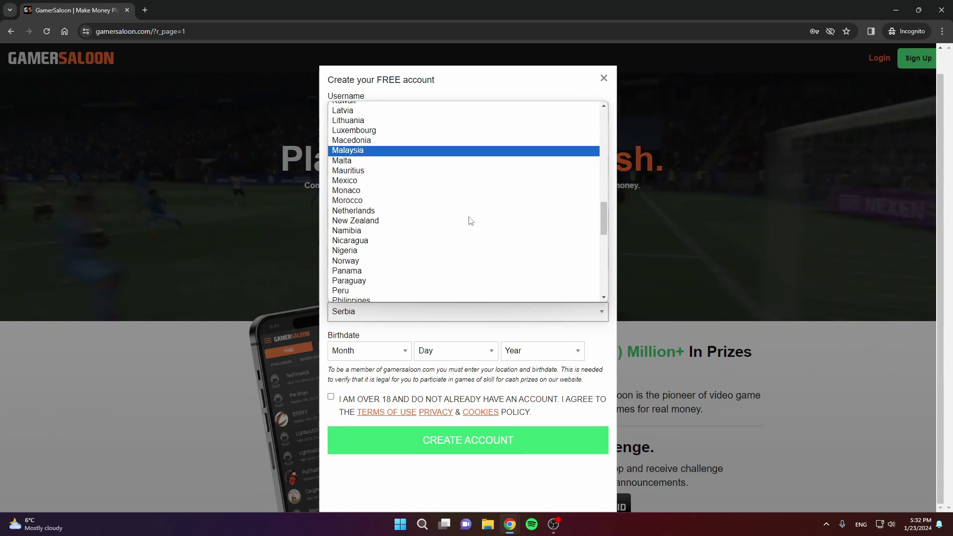
scroll(471, 221, down, 3)
click(398, 294)
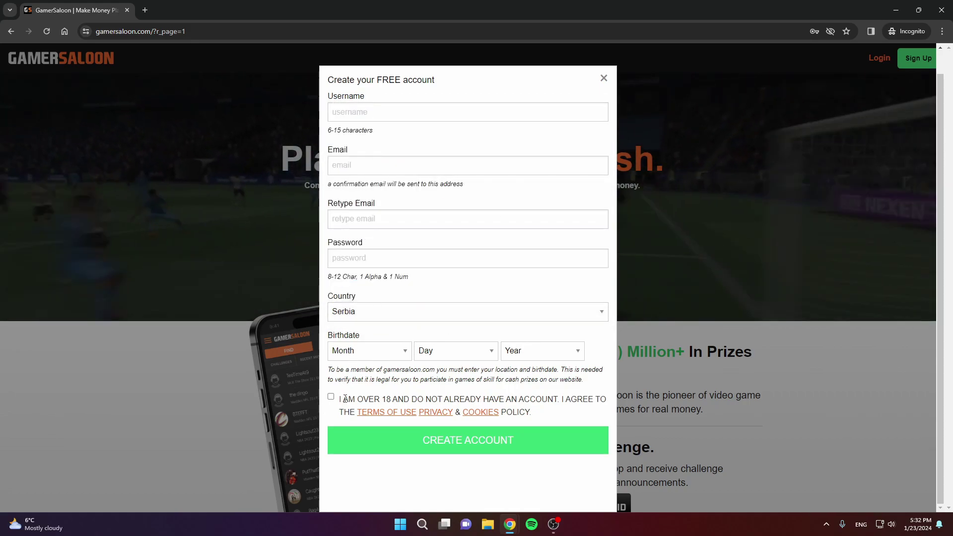
drag(382, 399, 434, 400)
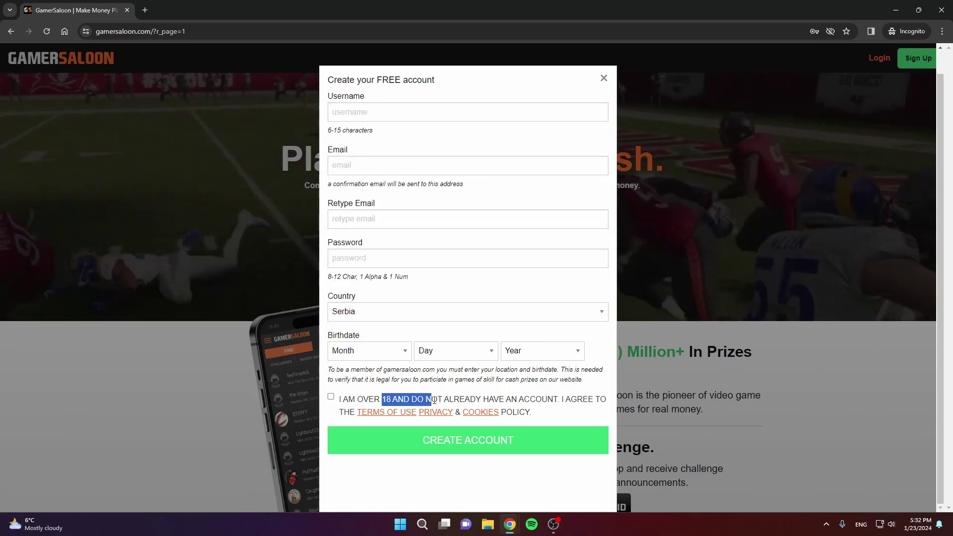
click(330, 400)
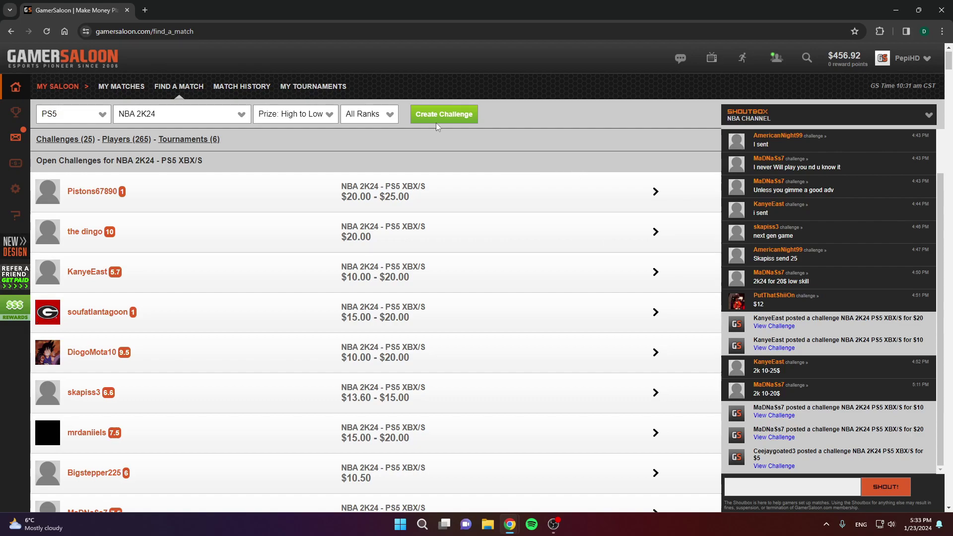
Step: Open the Cashier from the sidebar and dismiss the bonus cash offer
mouse_move(18, 147)
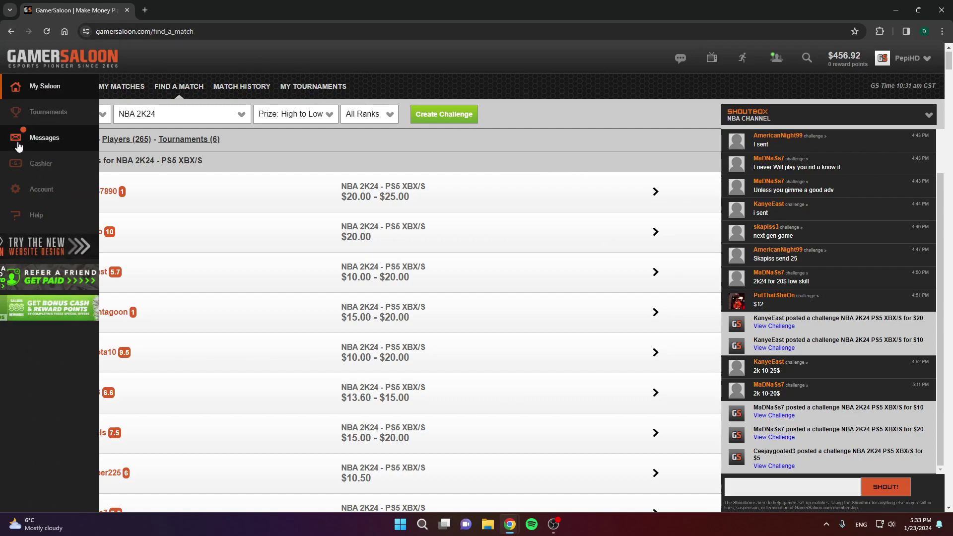
click(48, 168)
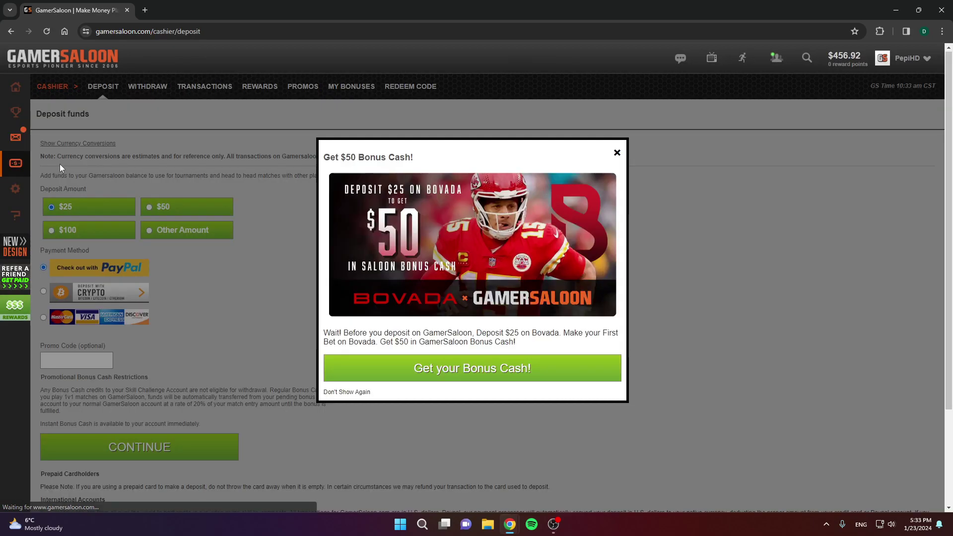
click(617, 152)
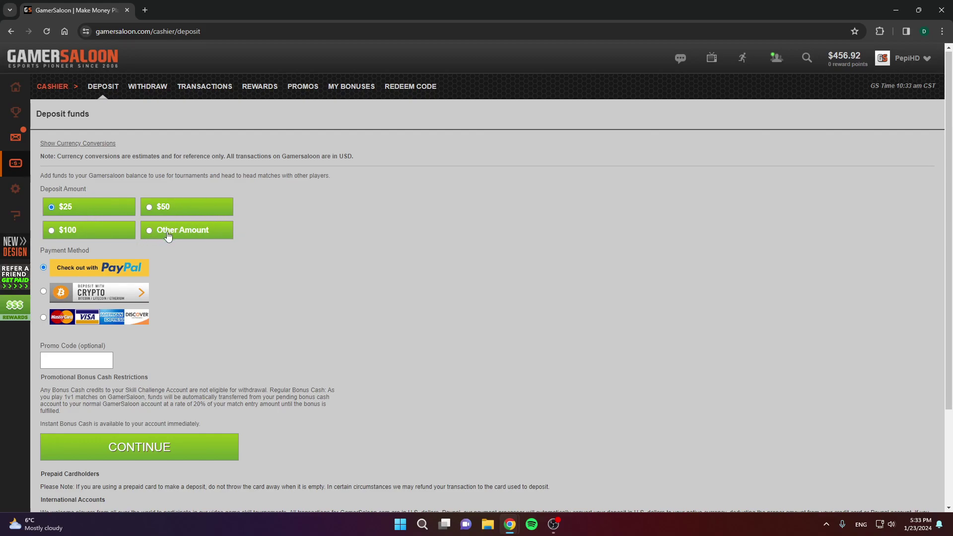
Step: Choose Other Amount, clear the 15 from the deposit box, then return to Find a Match
click(188, 236)
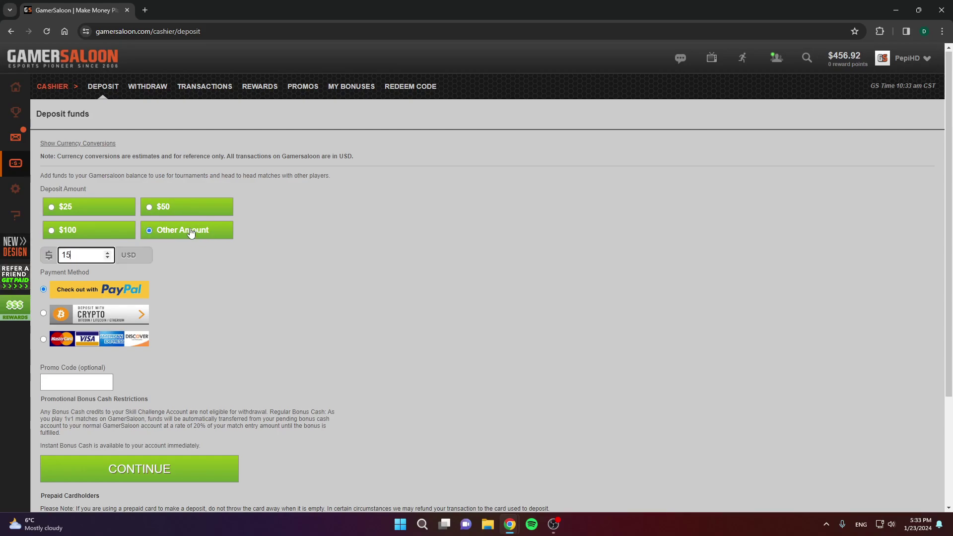
key(BackSpace)
key(BackSpace)
scroll(218, 315, down, 3)
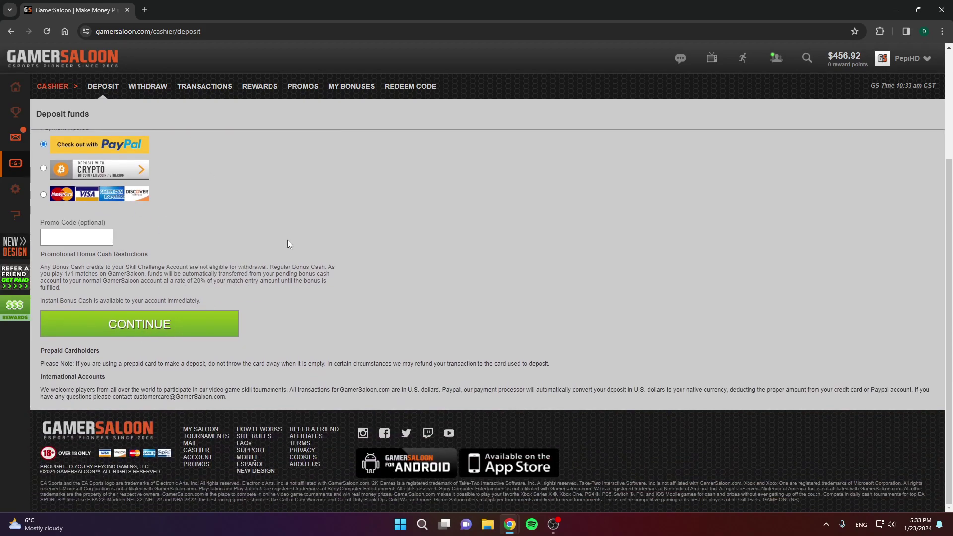
scroll(290, 244, up, 3)
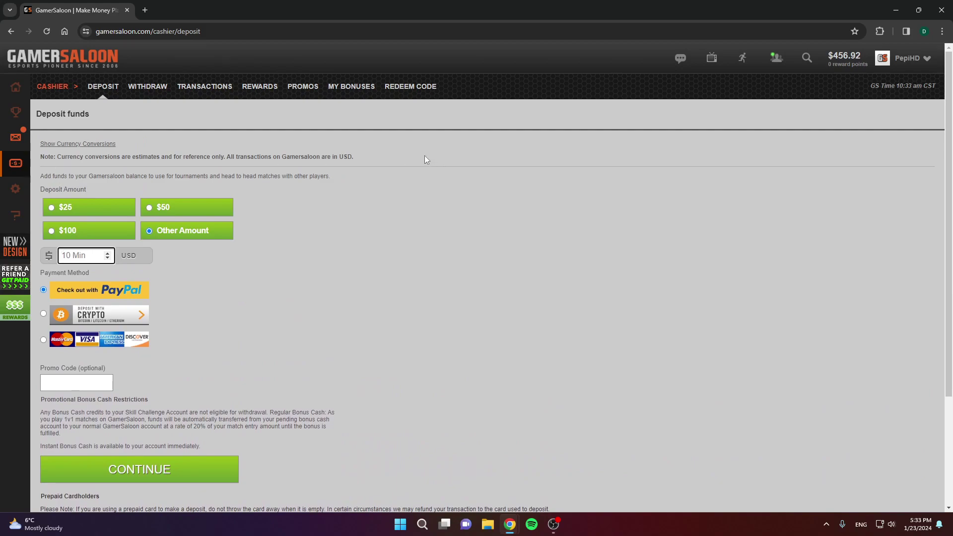
click(849, 55)
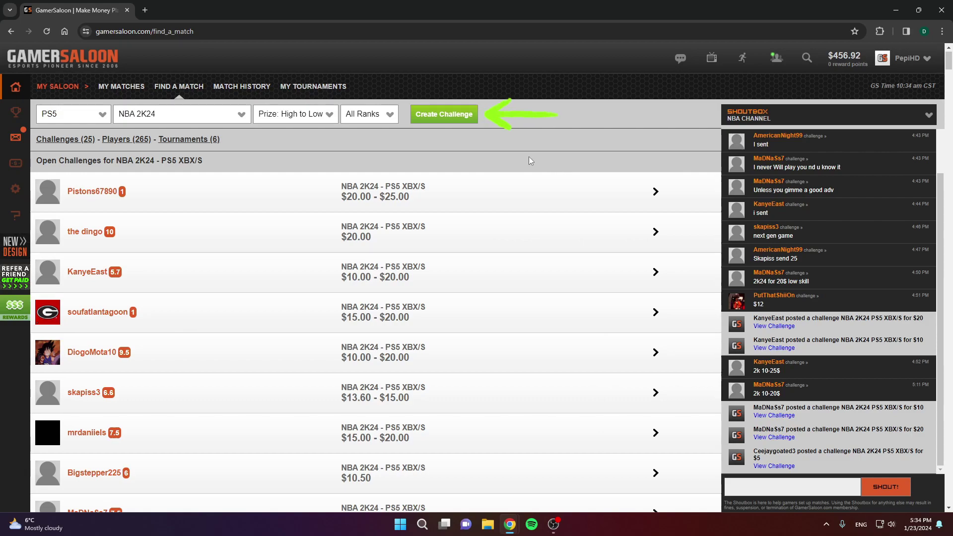
Step: Start a new challenge with console Playstation 5 and game NBA 2K24
click(444, 115)
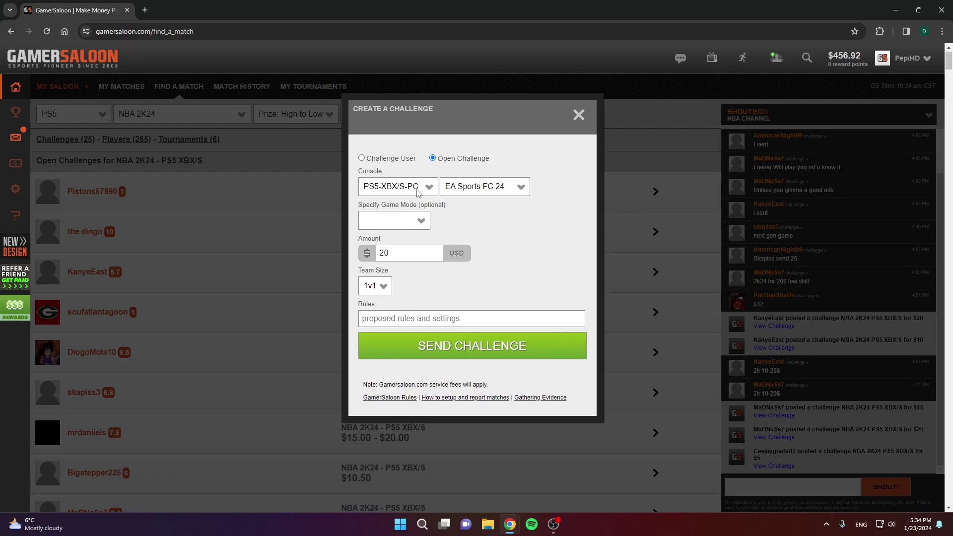
click(419, 193)
click(398, 187)
click(398, 186)
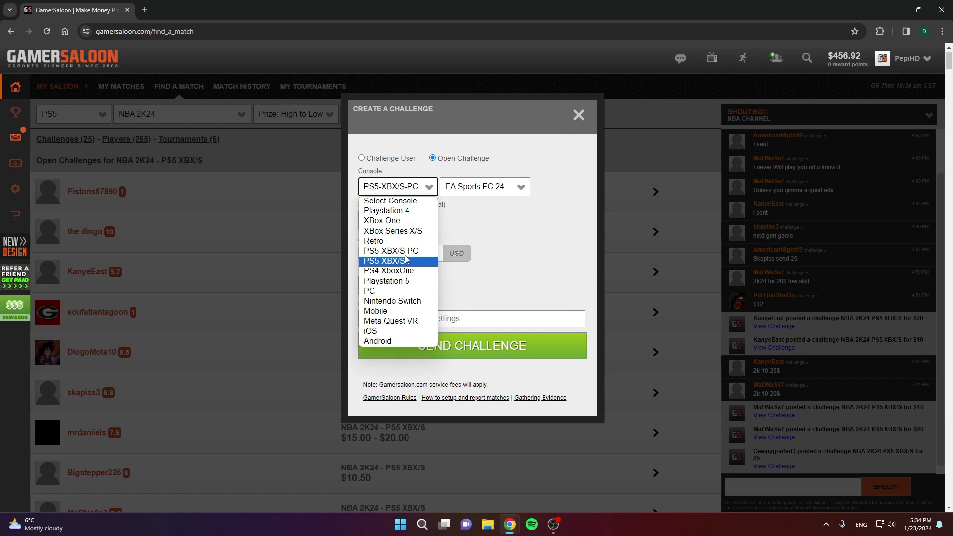
click(388, 281)
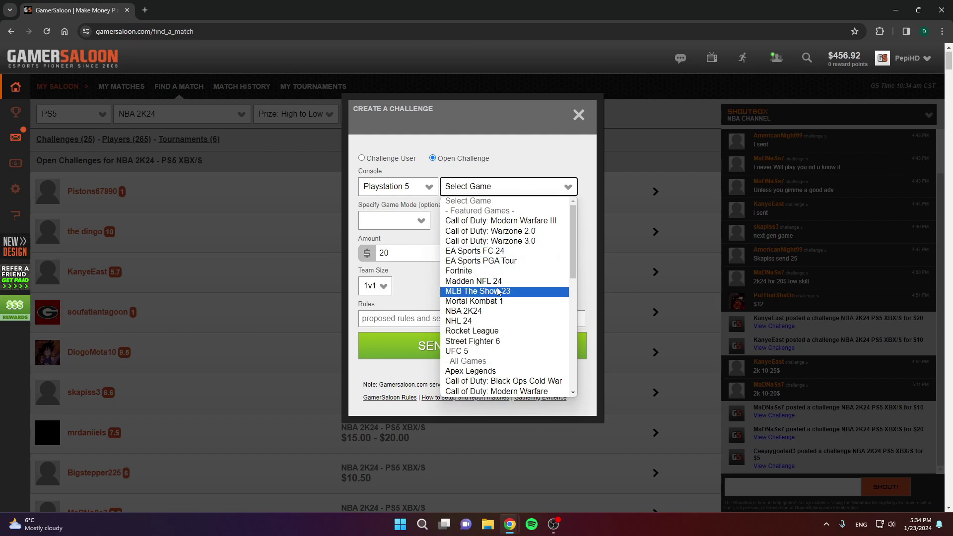
click(493, 312)
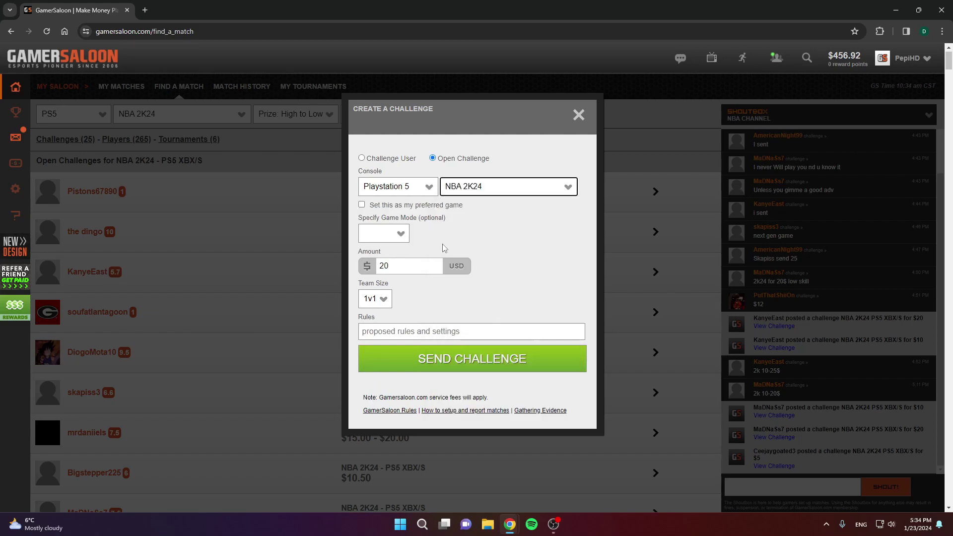
Step: Set the challenge amount to $5 and send the open 1v1 challenge
click(402, 266)
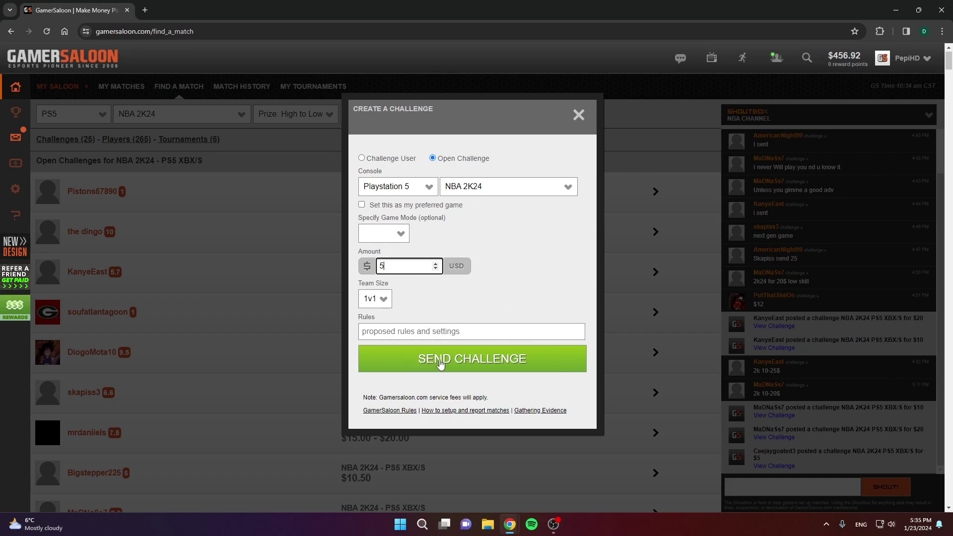
click(402, 331)
click(418, 330)
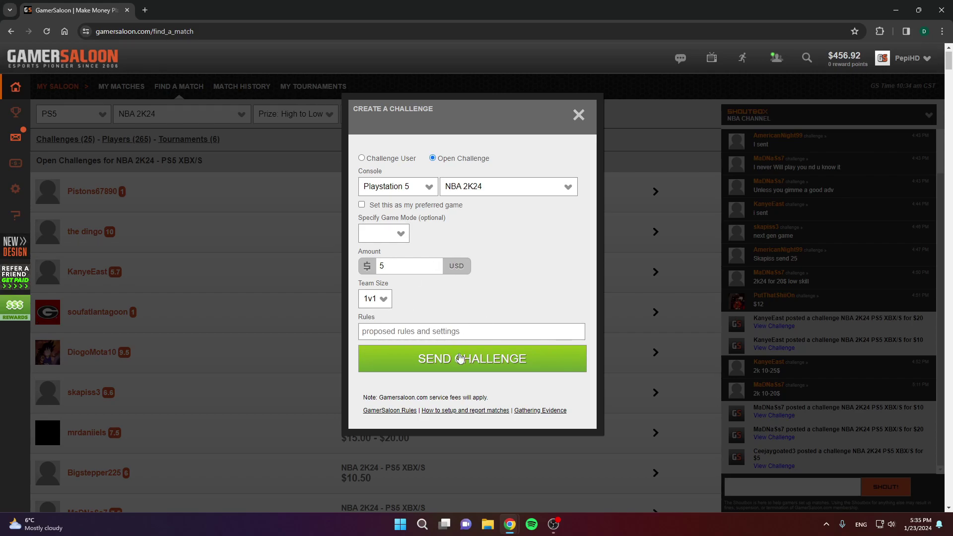
click(465, 358)
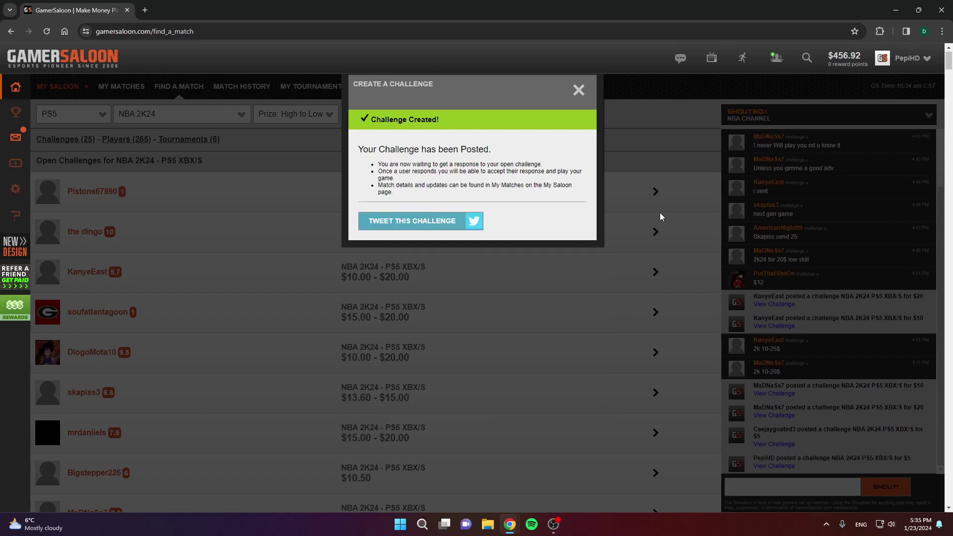
Step: Dismiss the Challenge Created confirmation and place the cursor in the Shoutbox chat input
click(659, 147)
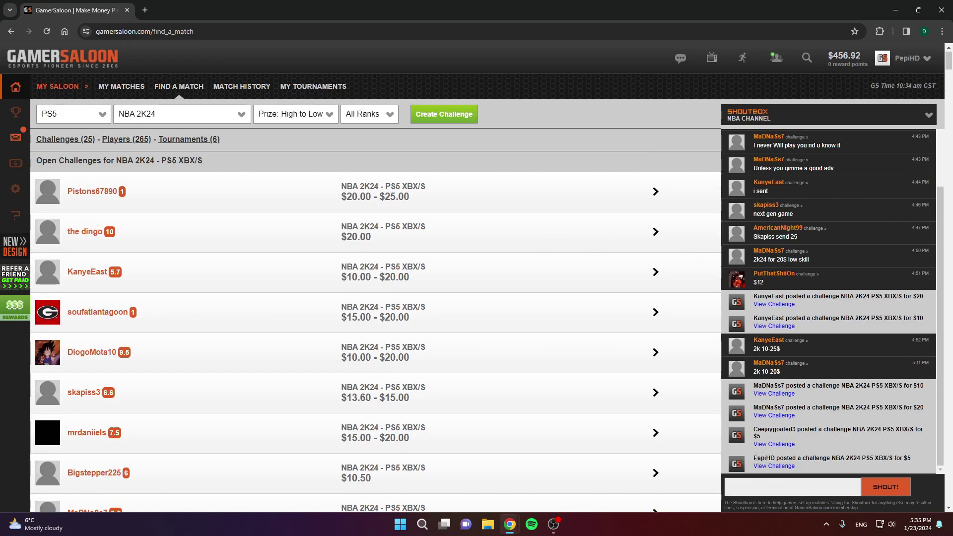
drag(754, 456, 904, 456)
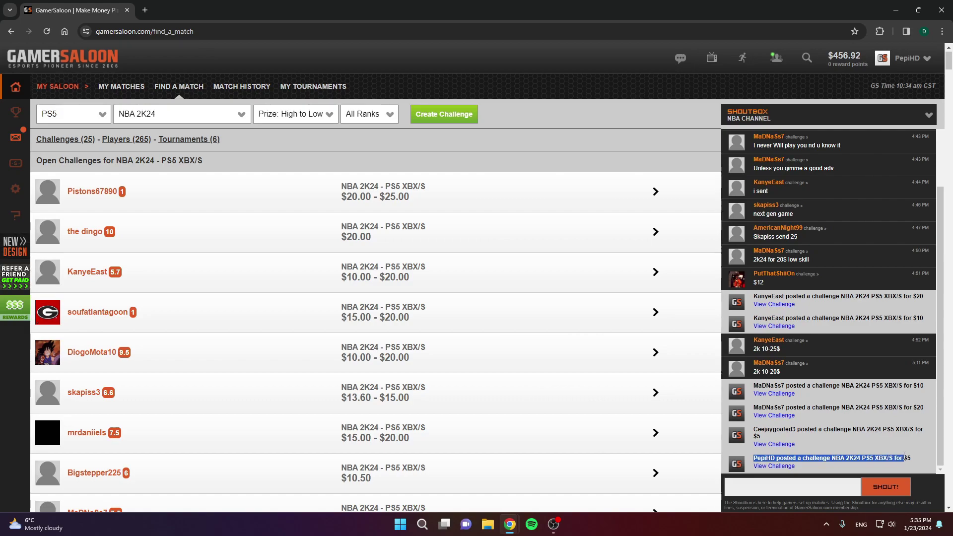
click(849, 403)
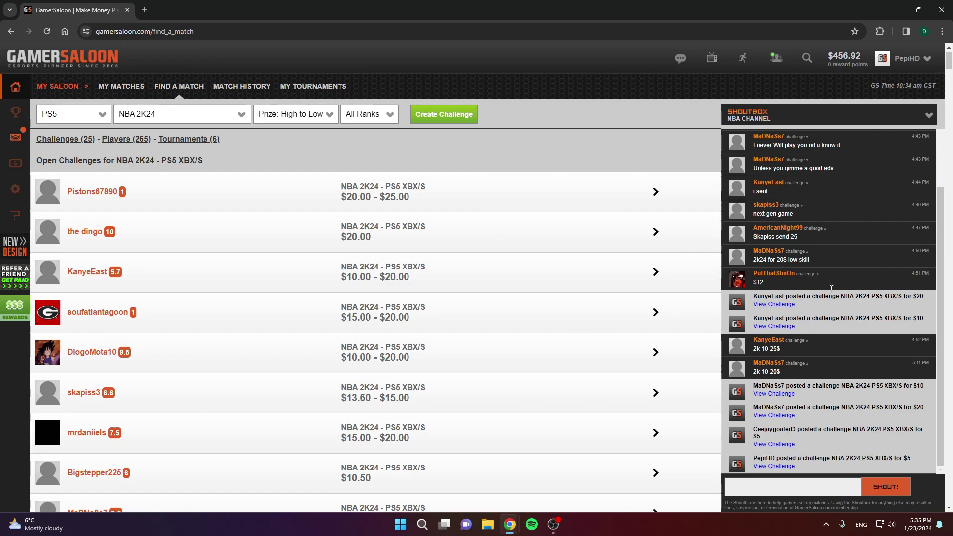
click(790, 487)
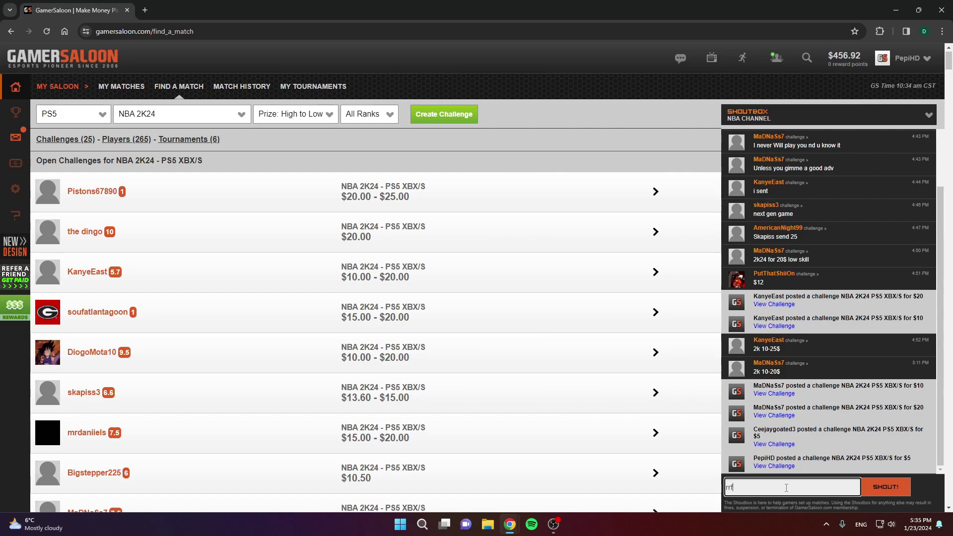
Step: Erase stray chat text, dismiss the Challenge Accepted alert, and open My Saloon's matches page
text(rrffafaf)
key(BackSpace)
key(BackSpace)
key(BackSpace)
key(BackSpace)
key(BackSpace)
key(BackSpace)
key(BackSpace)
key(BackSpace)
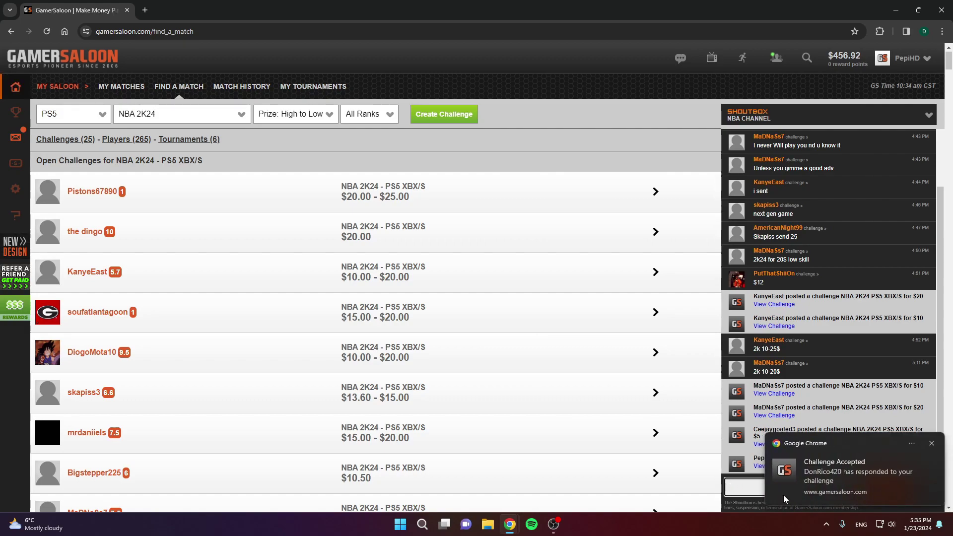
click(873, 470)
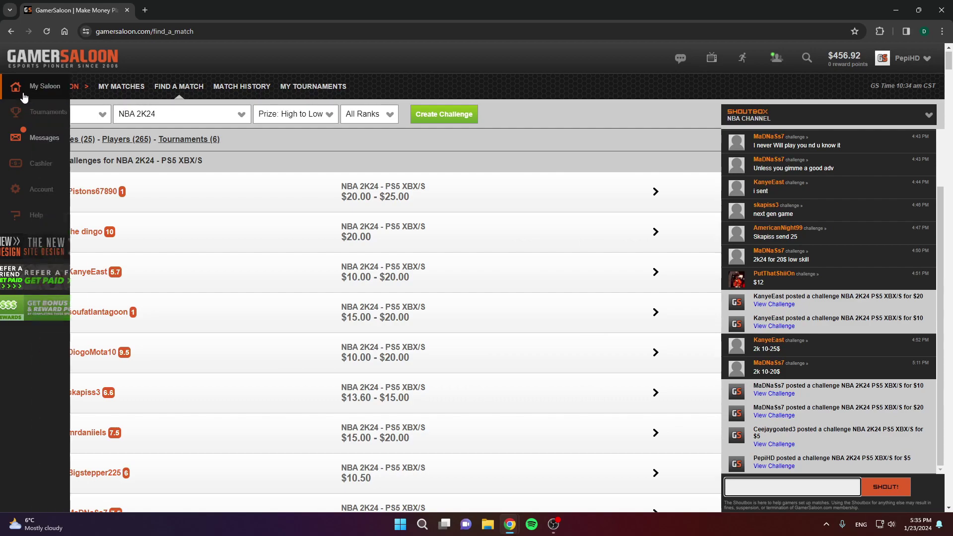
click(30, 88)
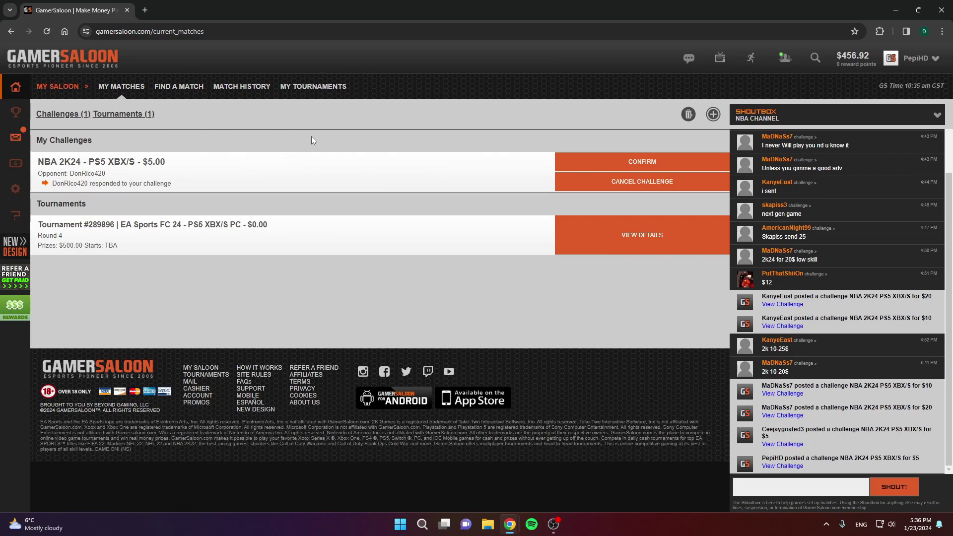
click(88, 178)
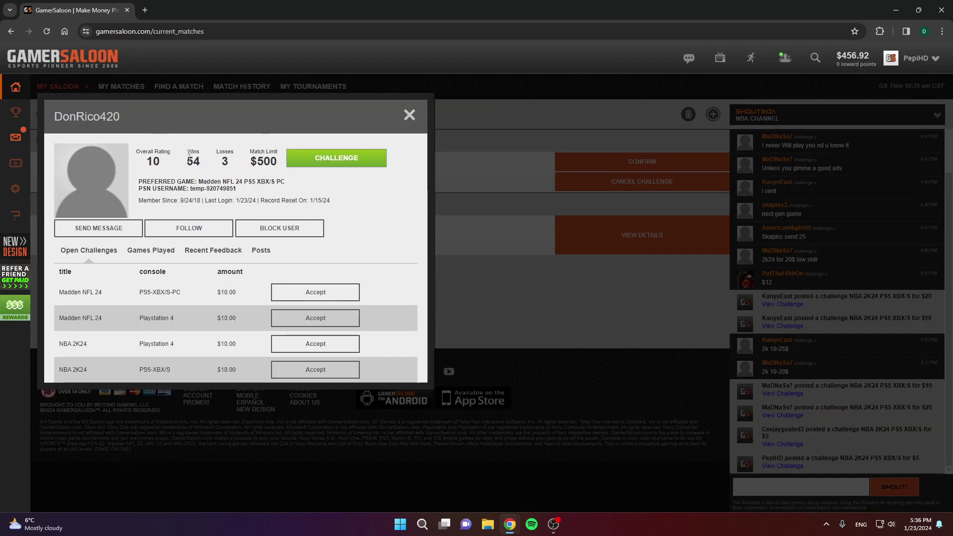
drag(187, 150, 193, 162)
click(225, 162)
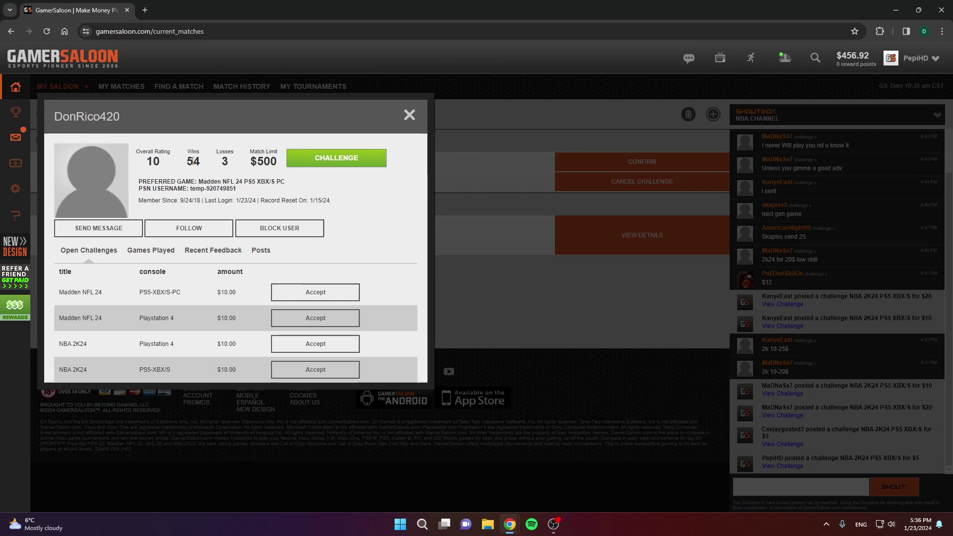
click(410, 116)
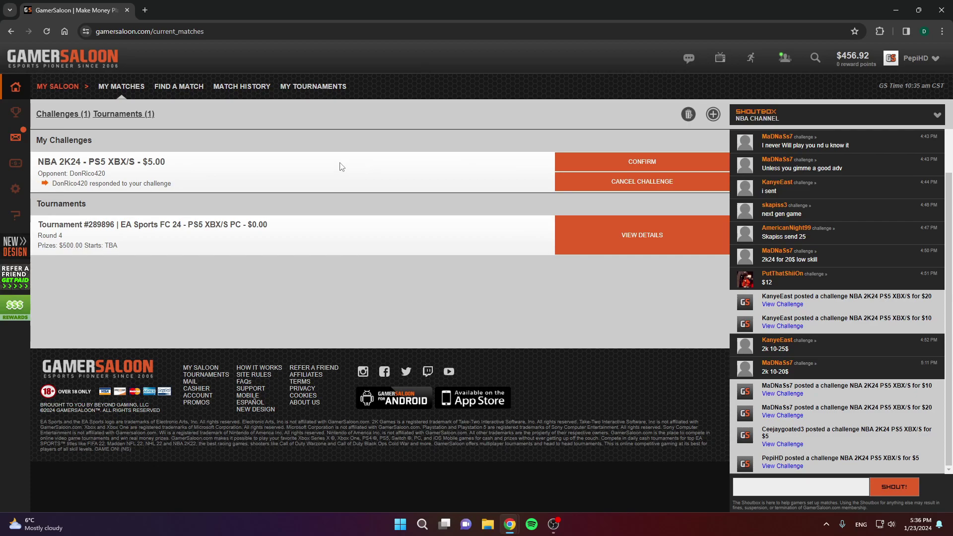
scroll(730, 209, up, 3)
scroll(749, 358, down, 3)
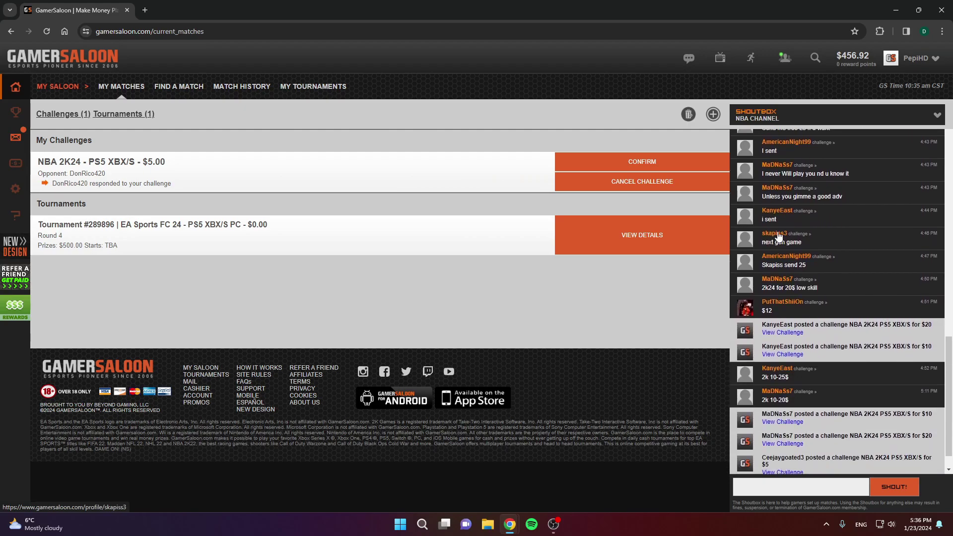
click(746, 240)
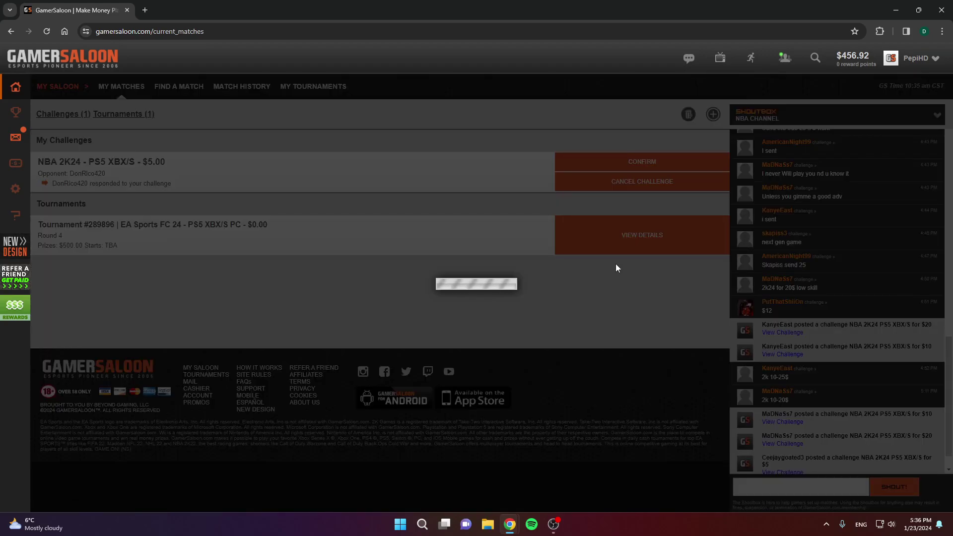
click(218, 254)
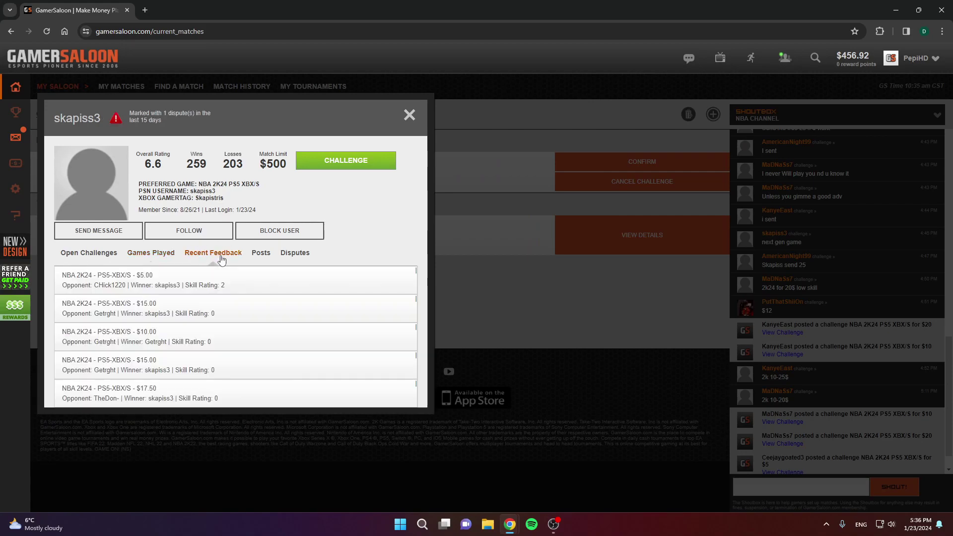
click(342, 167)
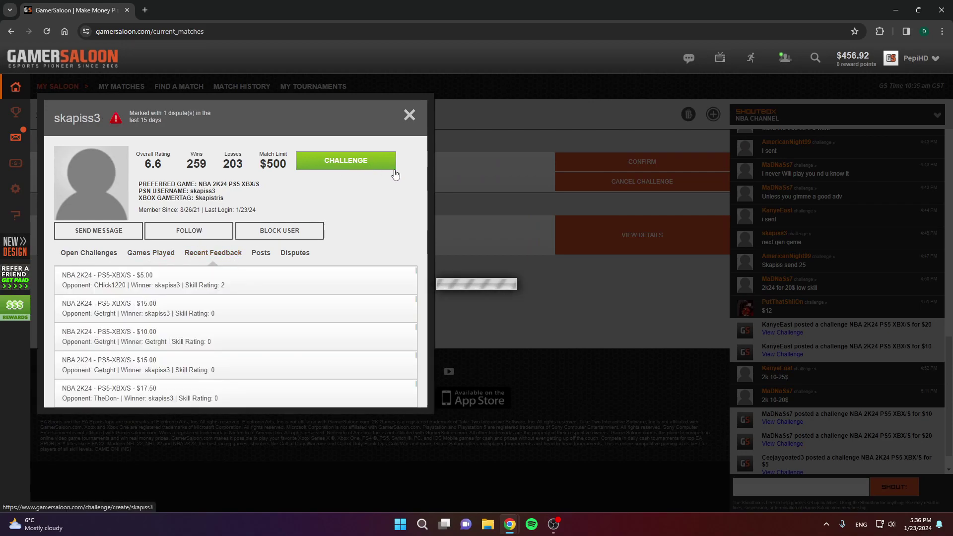
click(424, 191)
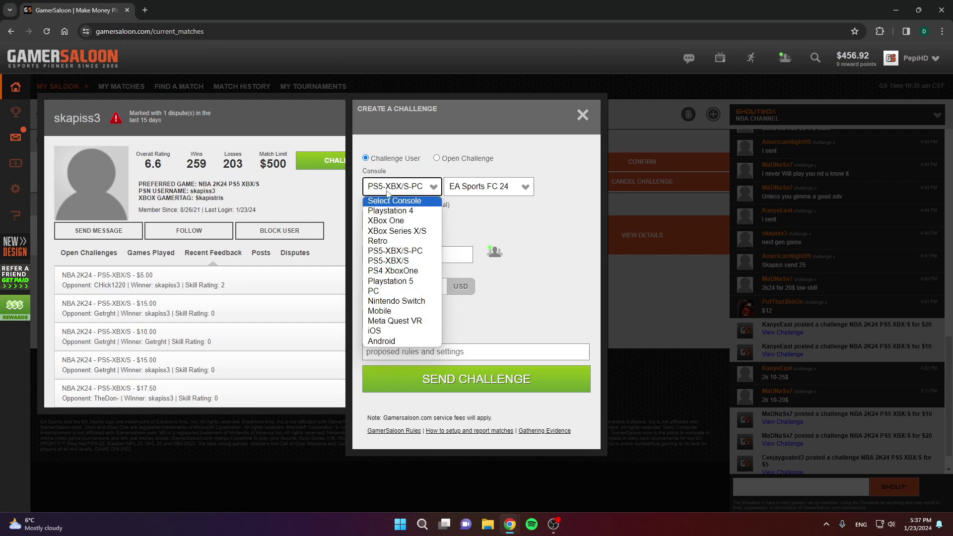
click(433, 185)
click(495, 189)
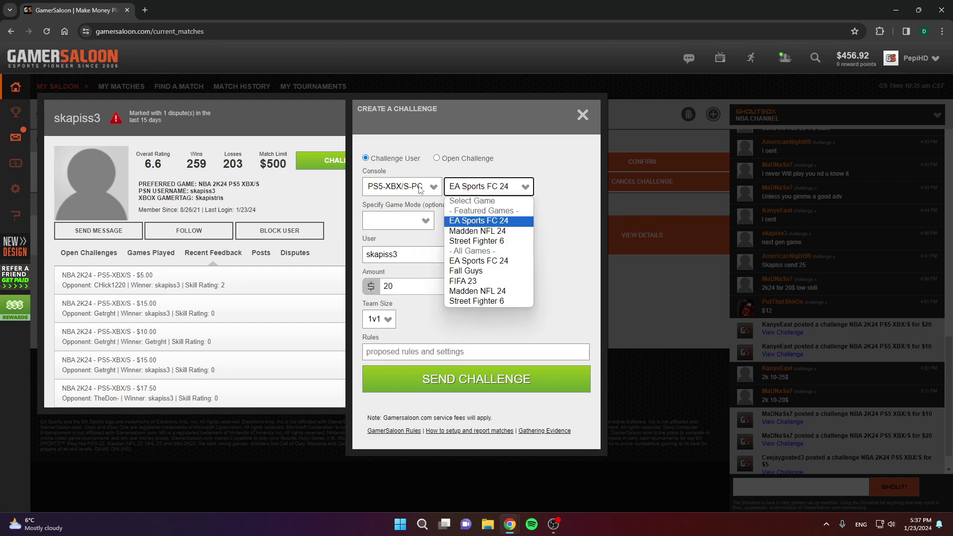
click(421, 187)
click(437, 185)
click(419, 285)
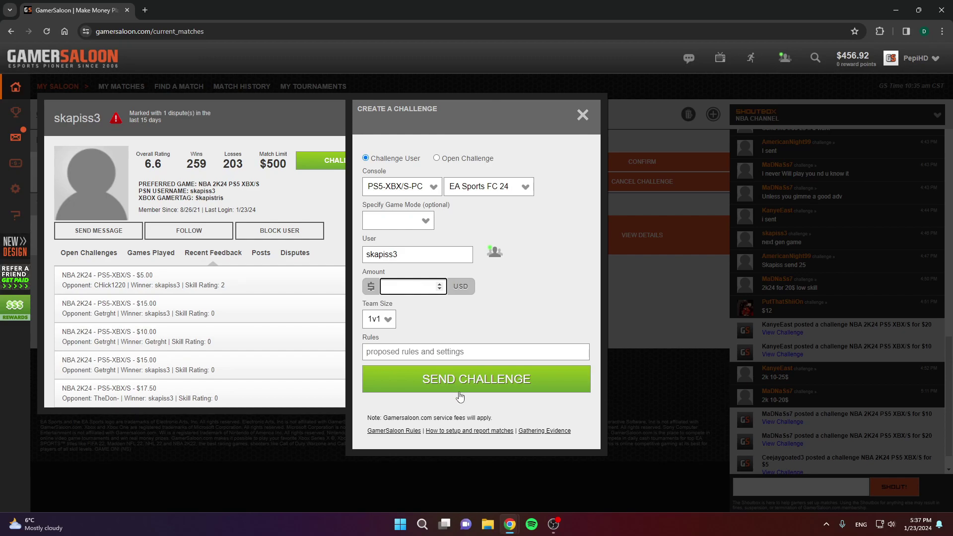
click(583, 115)
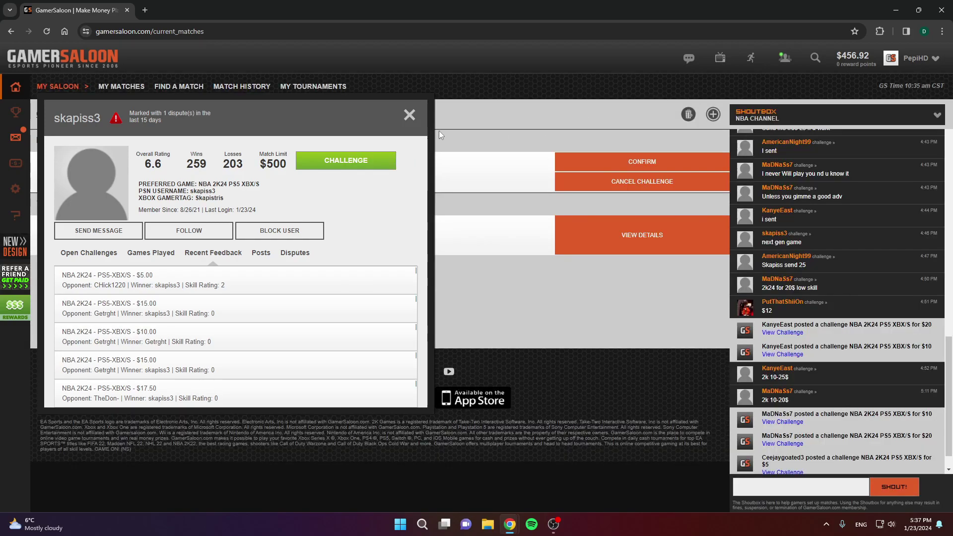
click(409, 116)
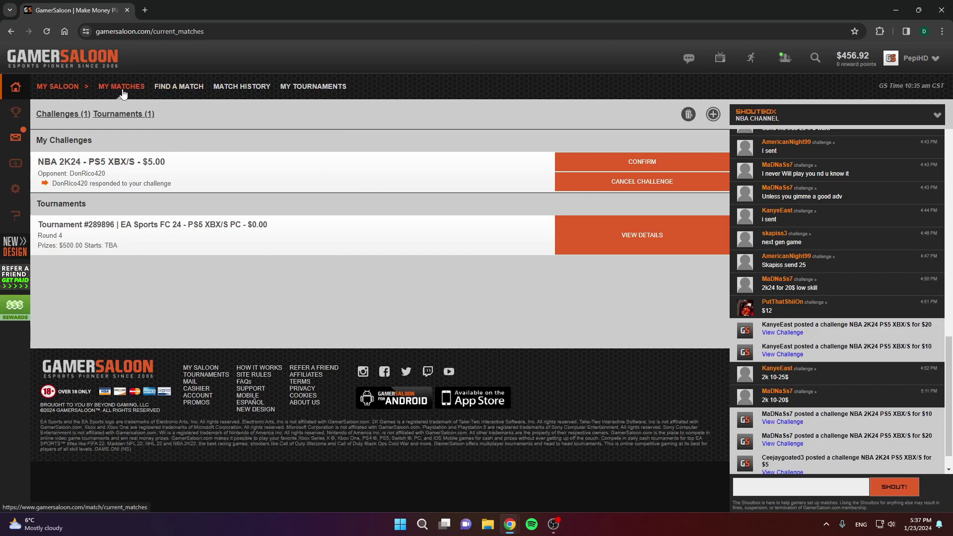
Step: Filter Find a Match to PS5, NBA 2K24 and Low Rank, then open the $5.00 challenge
click(189, 90)
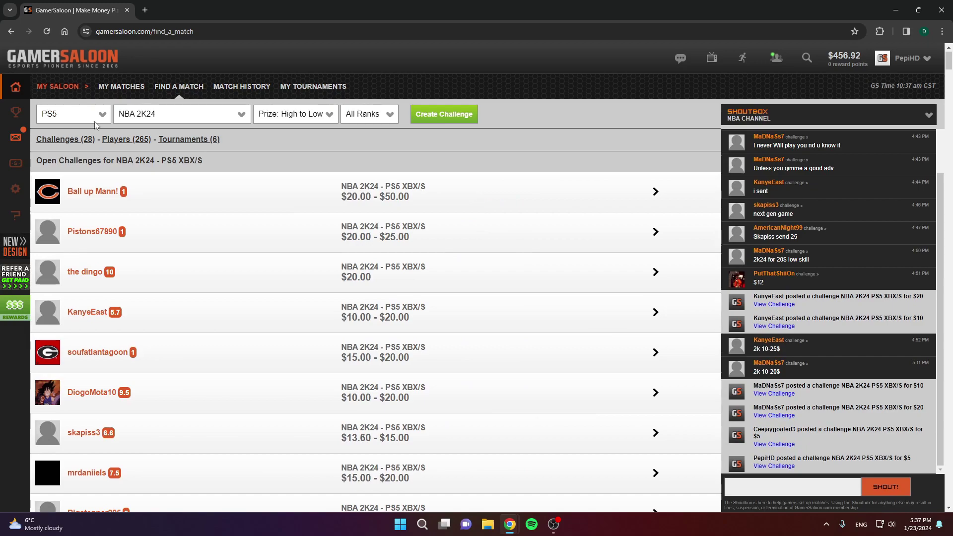
click(76, 119)
click(77, 120)
click(92, 123)
click(164, 122)
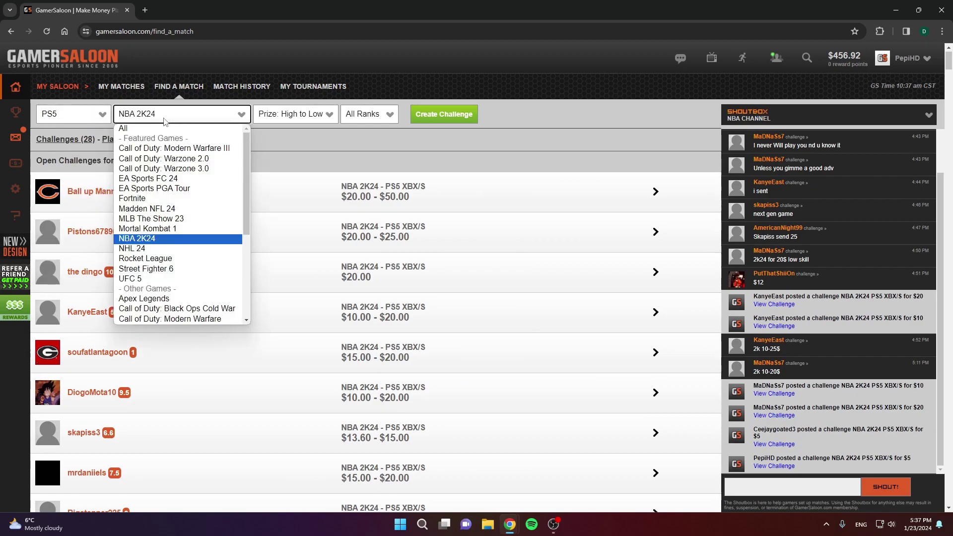
click(181, 120)
click(349, 119)
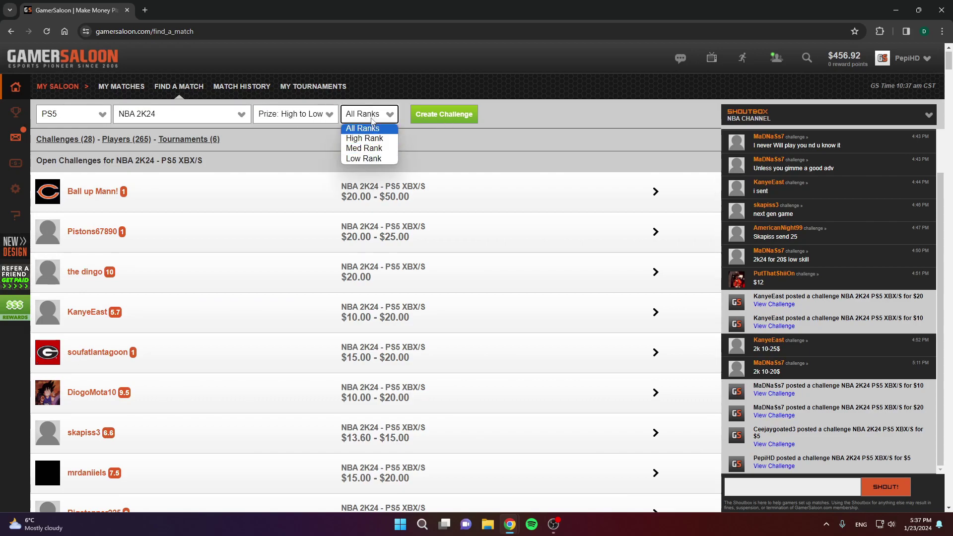
click(373, 158)
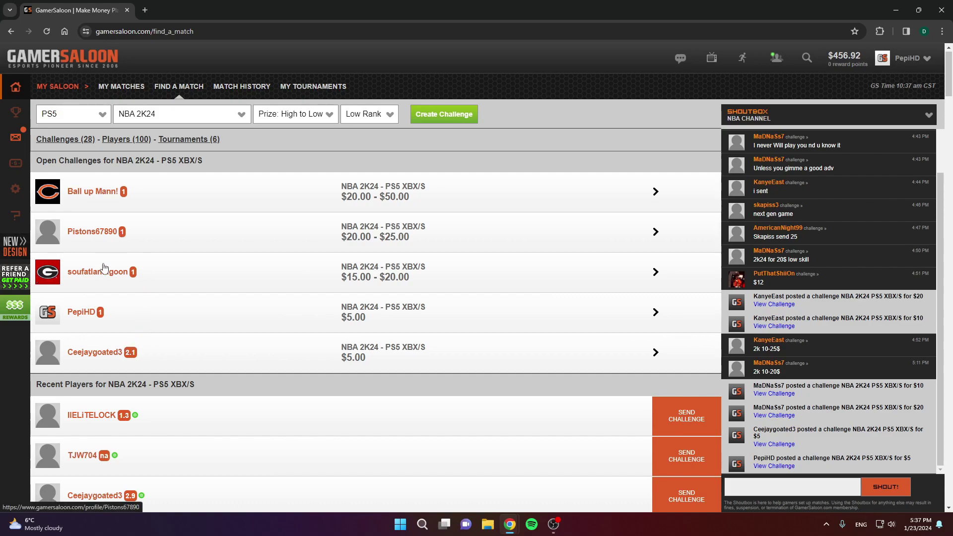
click(347, 351)
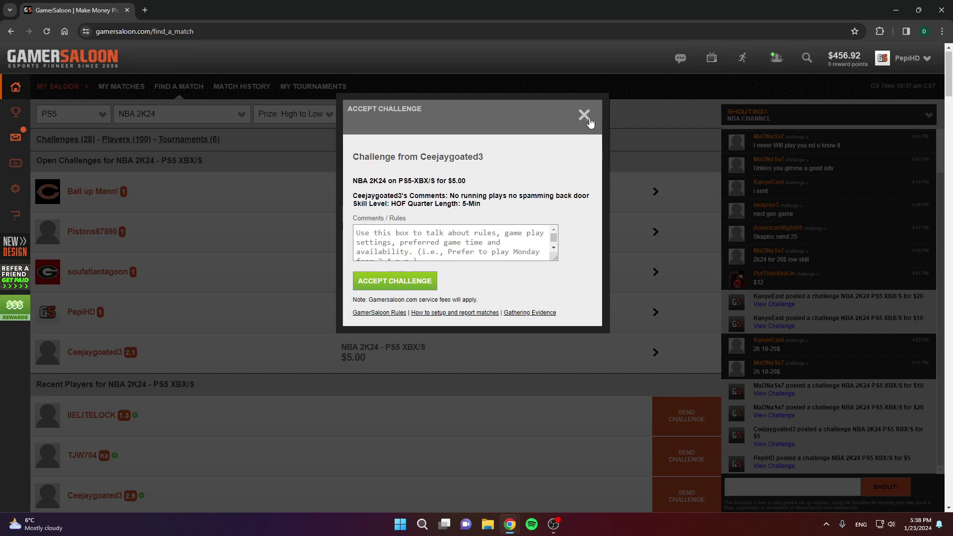
Step: Close the Accept Challenge dialog and post a new open NBA 2K24 PS5 challenge for $8.00
click(585, 117)
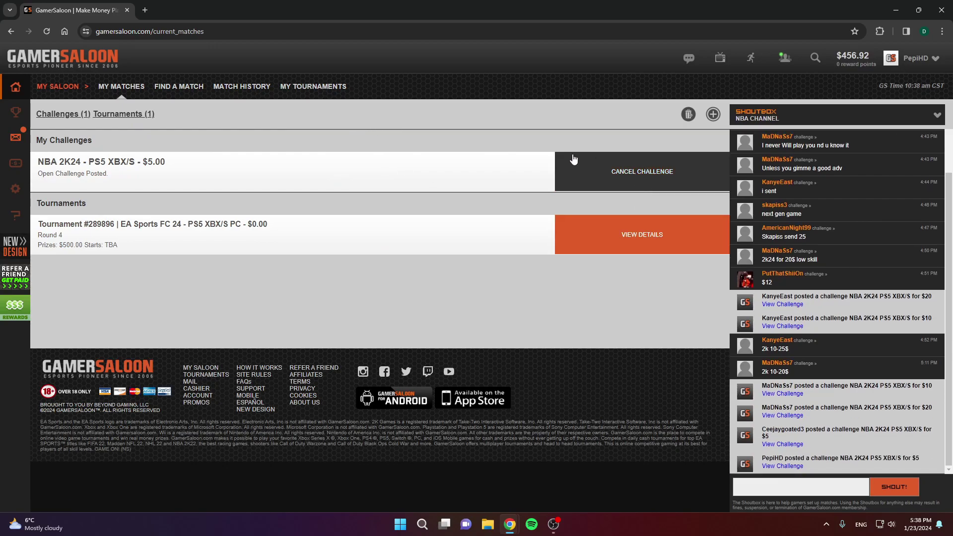
click(714, 114)
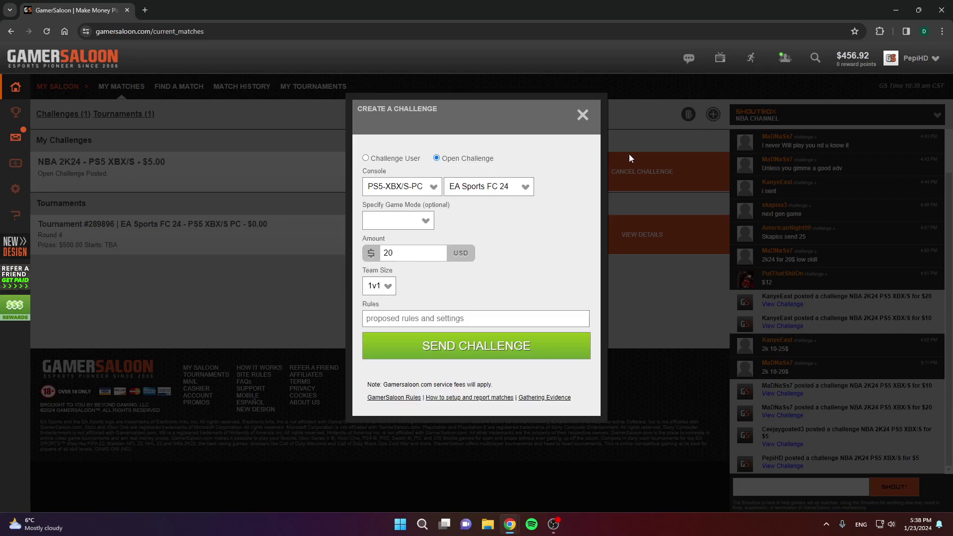
click(422, 260)
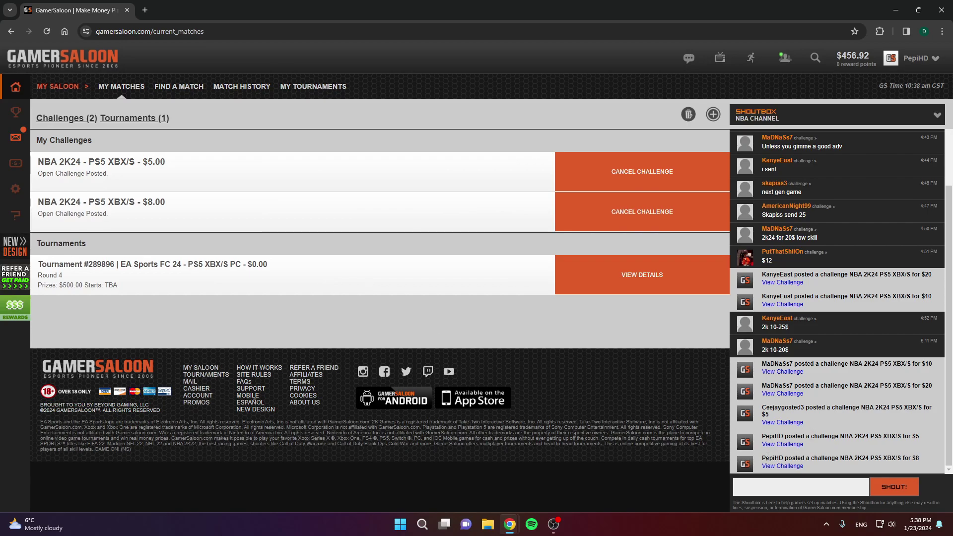
drag(769, 456, 805, 470)
Step: Confirm the opponent's acceptance of the $8.00 challenge and close the Challenge Confirmed dialog
click(462, 334)
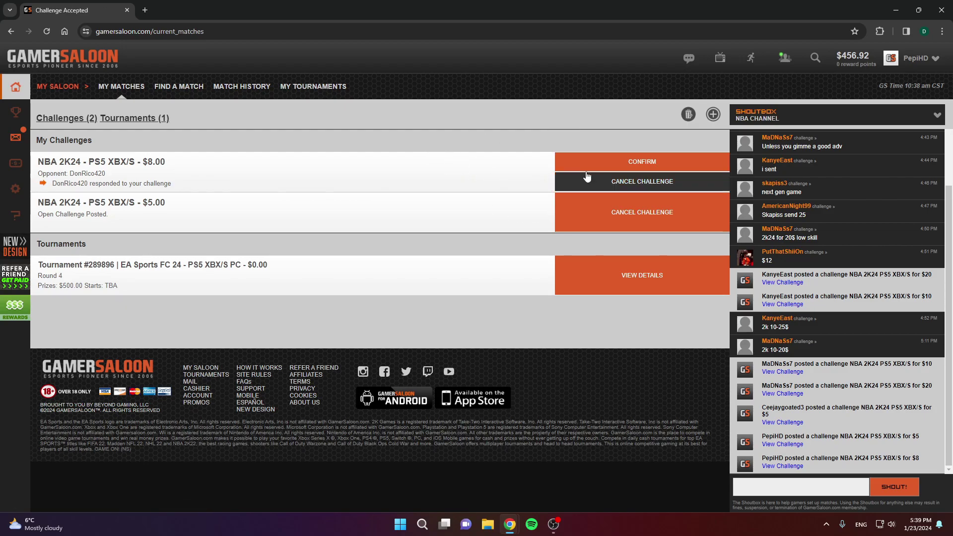
click(651, 165)
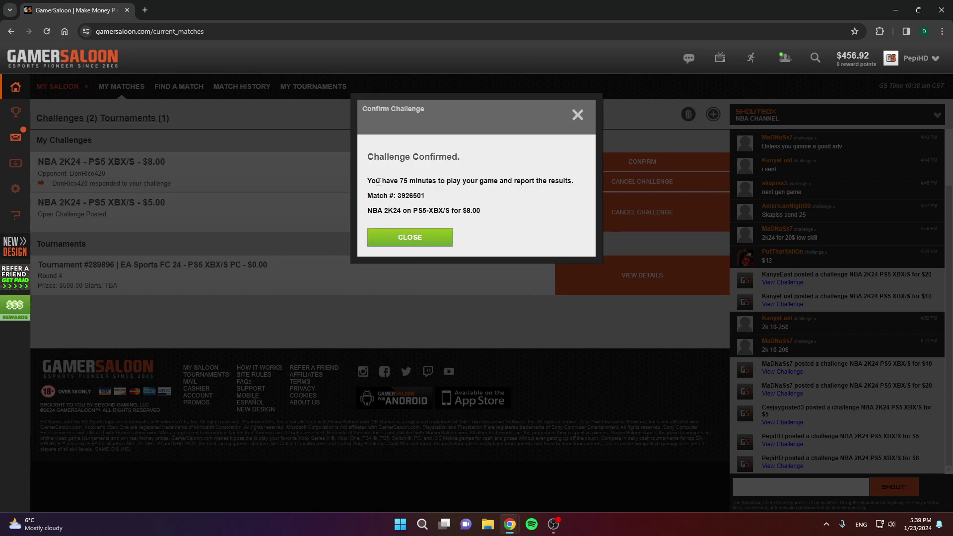
drag(379, 182, 435, 182)
click(578, 115)
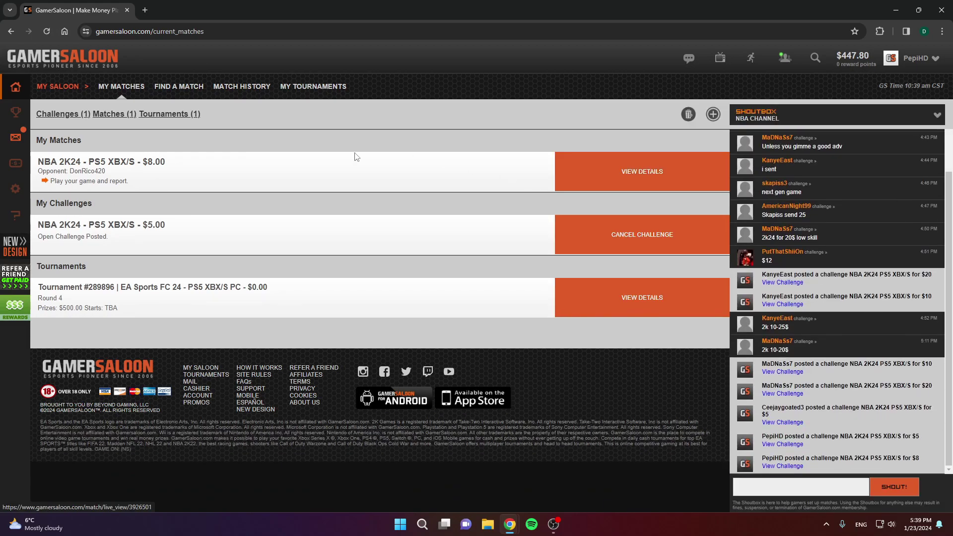
click(629, 178)
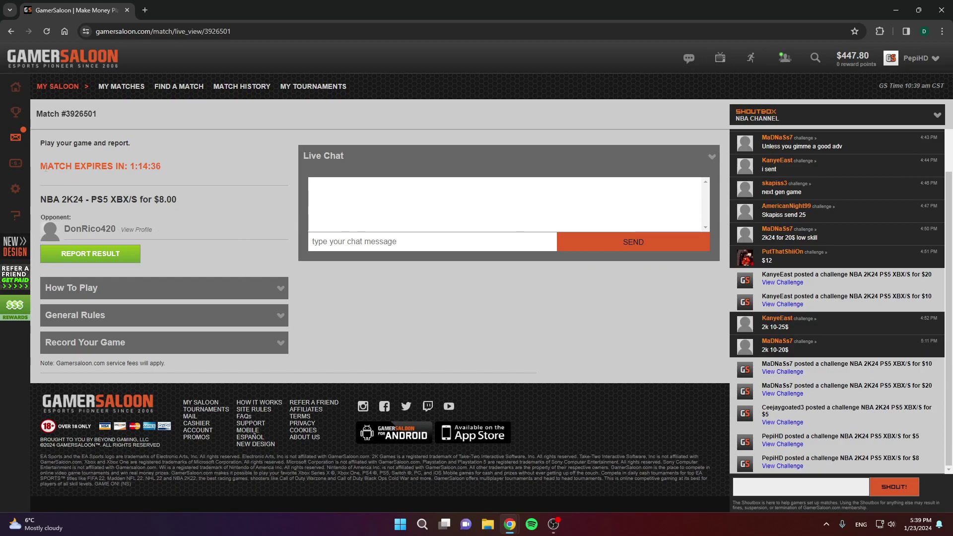
drag(45, 168, 162, 168)
click(353, 239)
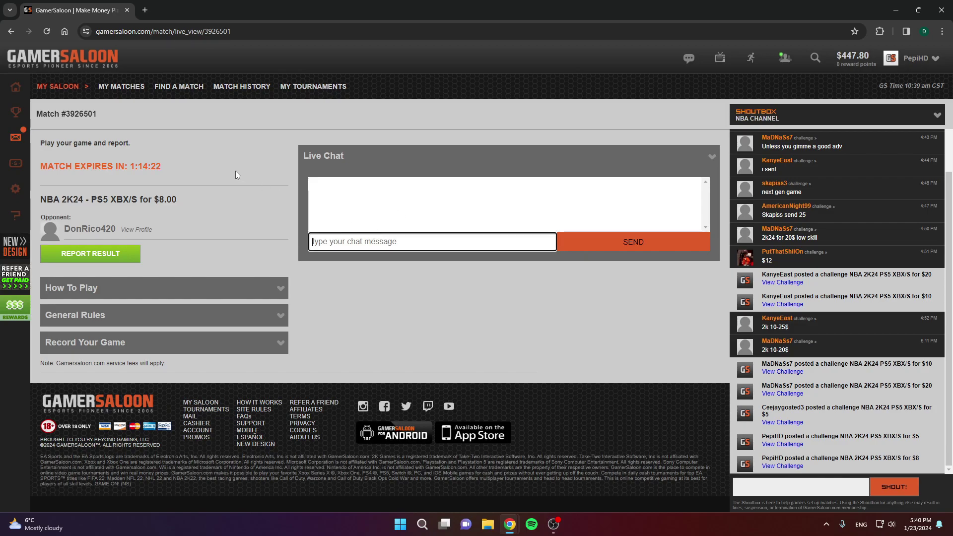
click(277, 205)
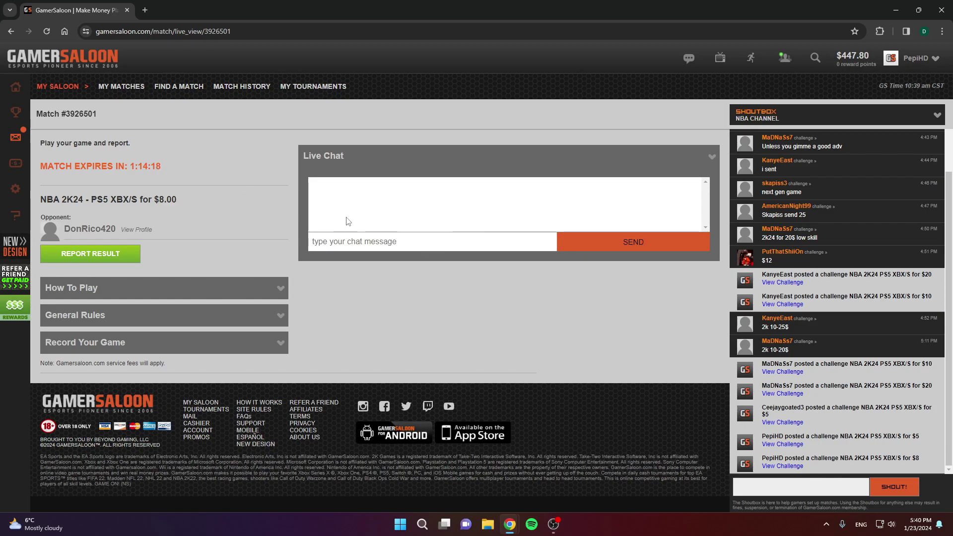
click(328, 242)
click(205, 219)
click(94, 227)
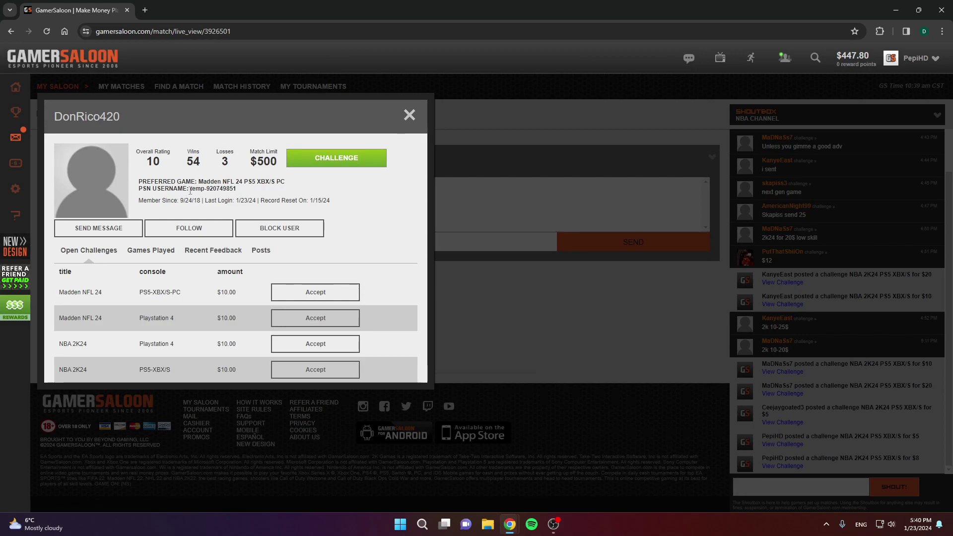
drag(188, 190, 237, 189)
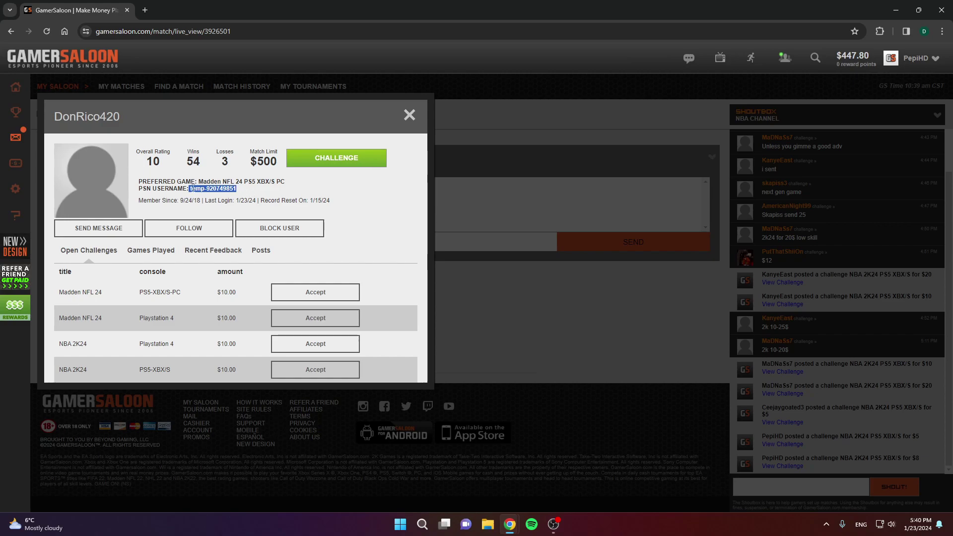
drag(139, 189, 243, 193)
click(209, 195)
click(208, 192)
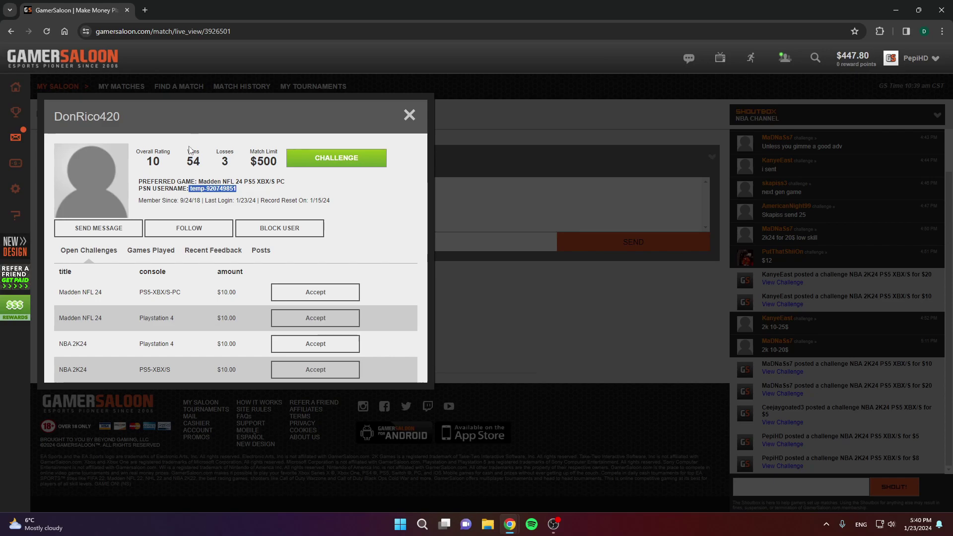
click(410, 117)
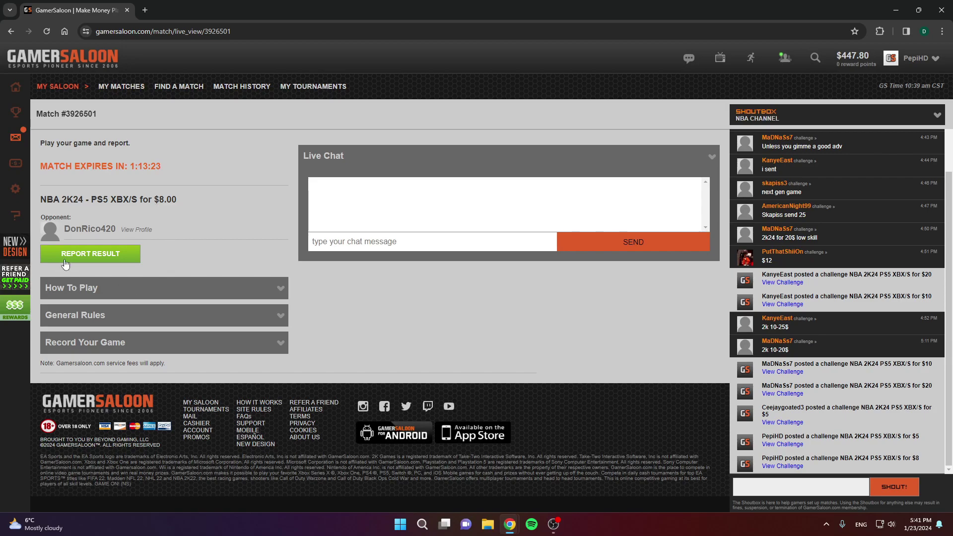
Step: Open Report Result for the $8 NBA 2K24 match and select I Won
click(100, 256)
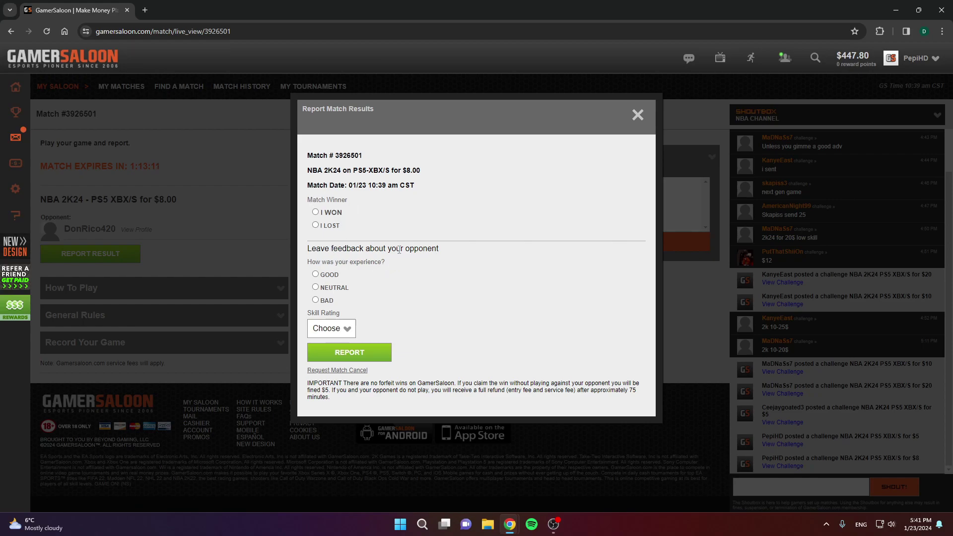
drag(414, 257, 307, 248)
click(308, 250)
click(316, 212)
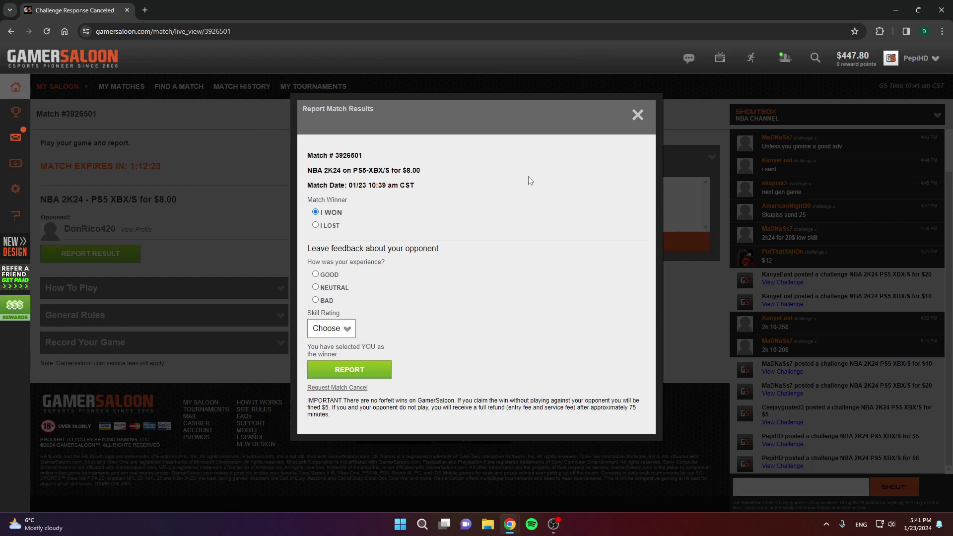
click(346, 390)
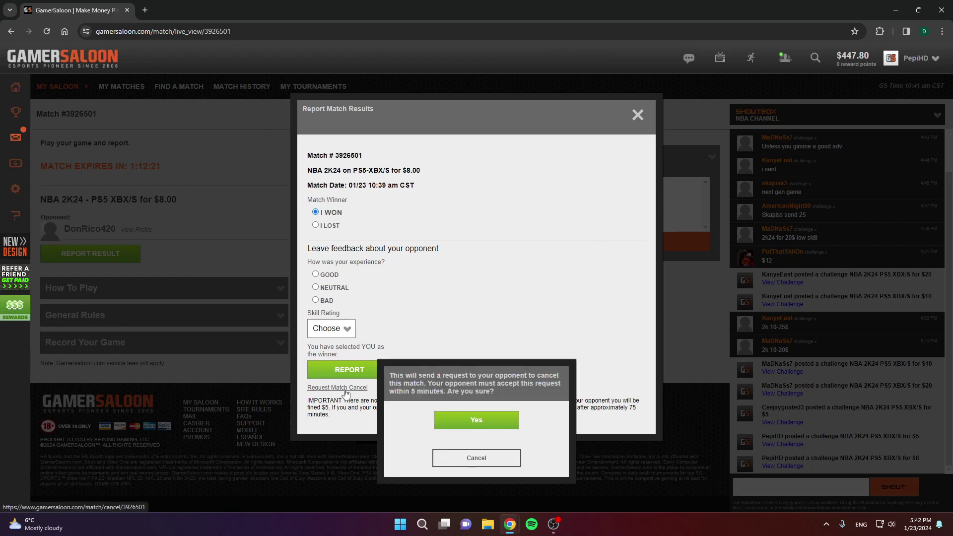
click(473, 422)
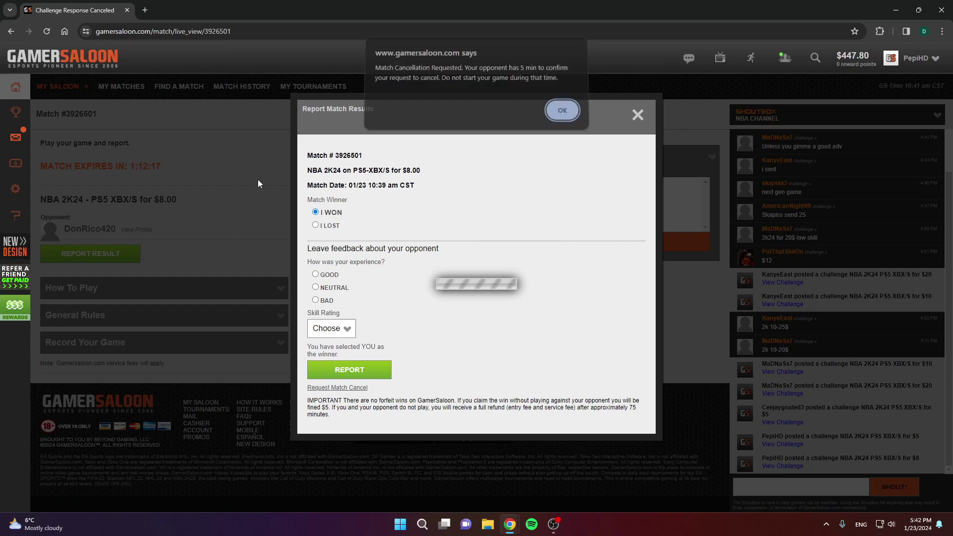
click(560, 109)
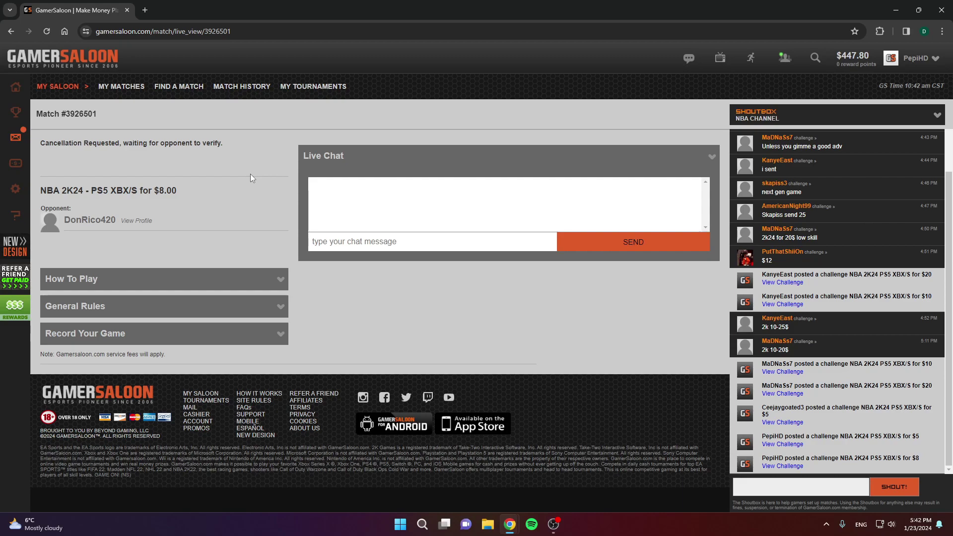
Step: Tell the opponent in live chat that 2K was posted by mistake: 'doesn't matter just cancel', then reload
click(434, 238)
text(I posted)
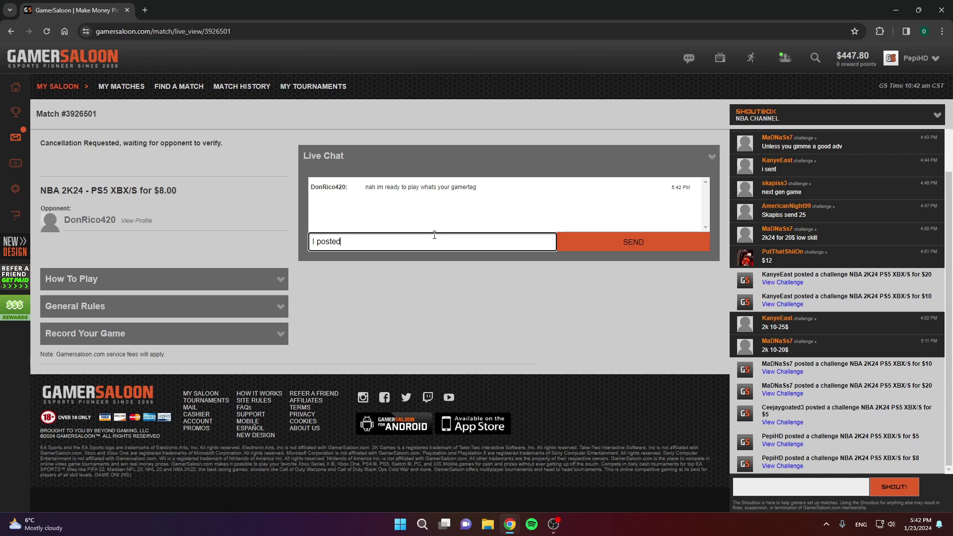
text( 2k inst)
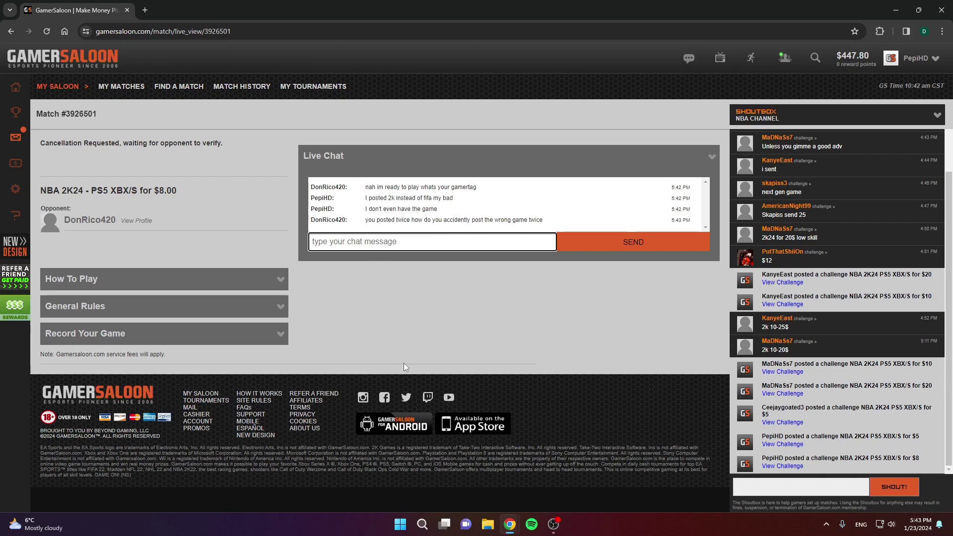
text(dones)
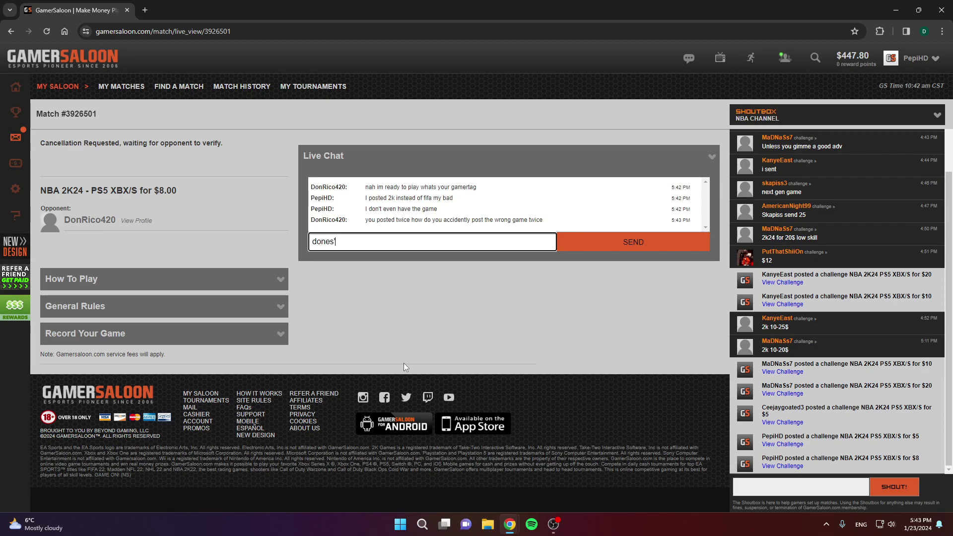
key(BackSpace)
key(BackSpace)
key(BackSpace)
text(esn't matter just cancel)
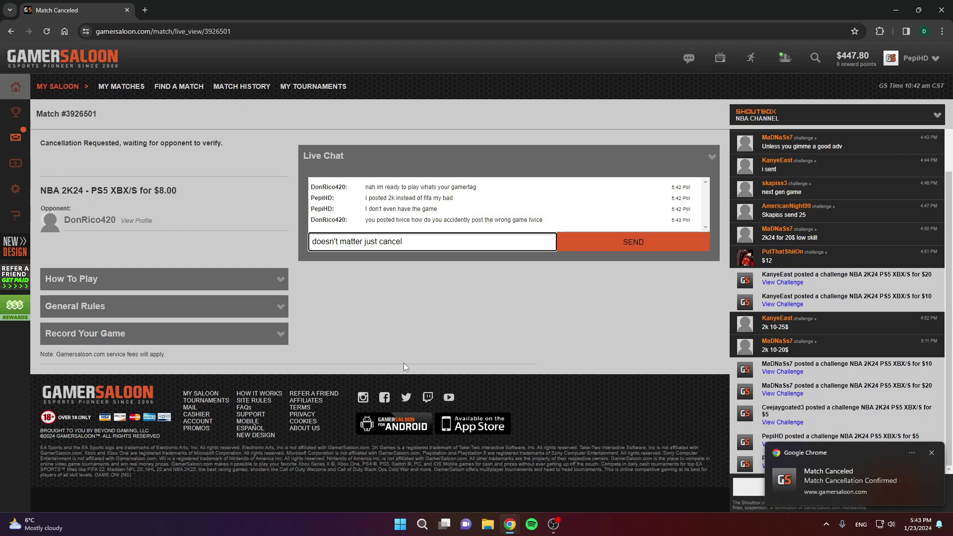
click(47, 33)
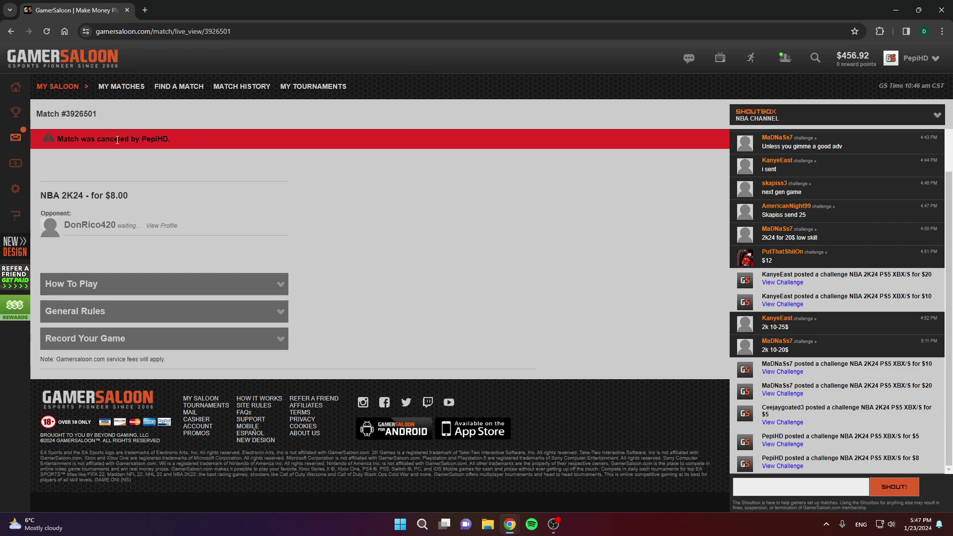
Step: Go to the Cashier from the left sidebar and dismiss the bonus cash offer
mouse_move(18, 137)
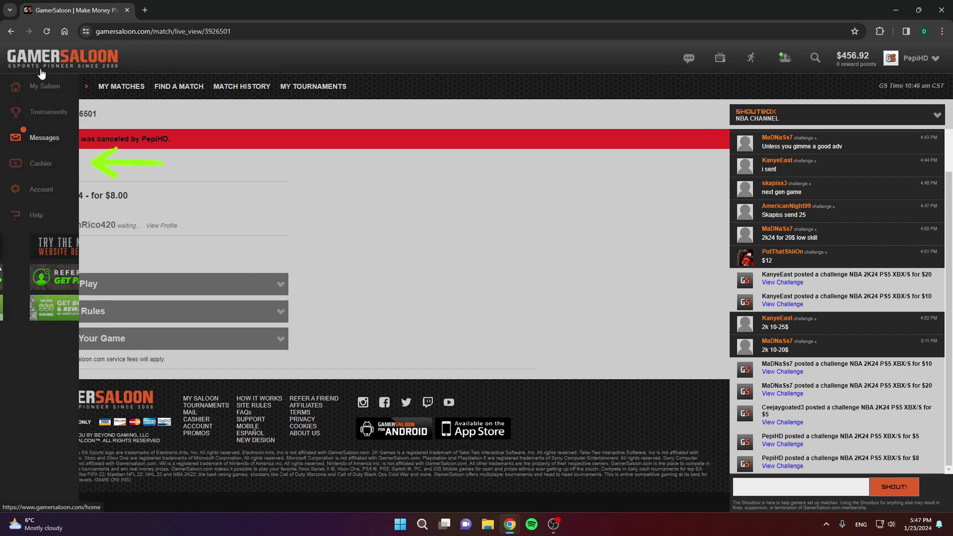
click(36, 170)
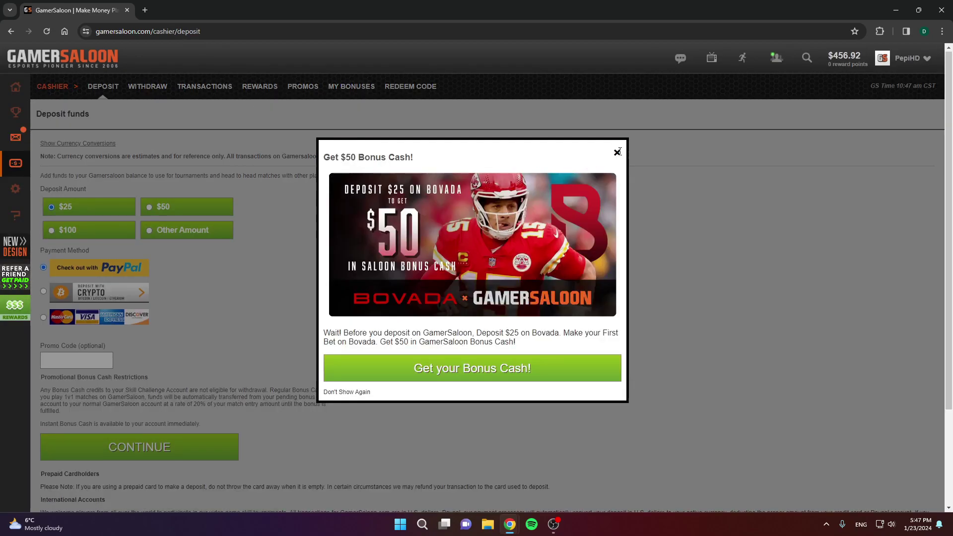
click(618, 152)
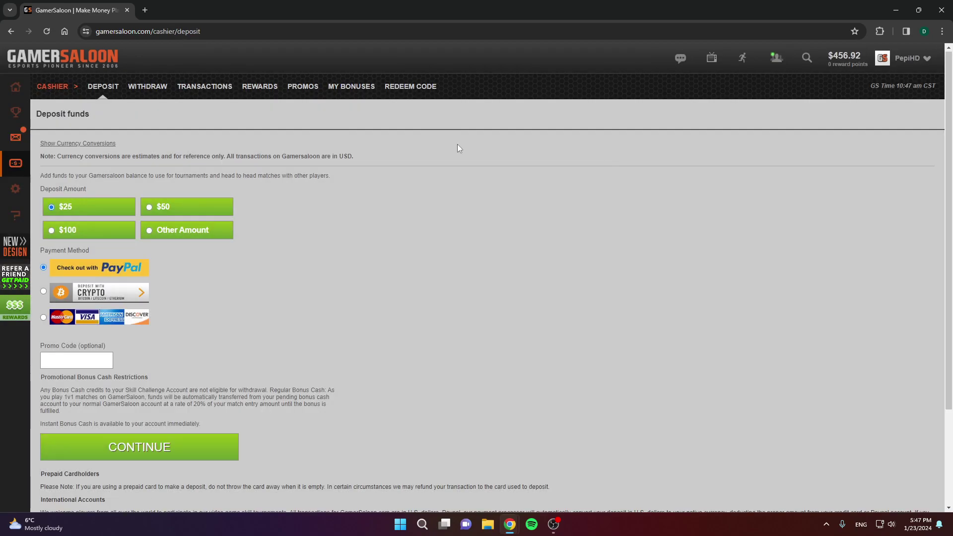
Step: Switch to the Cashier's Withdraw funds page
click(155, 90)
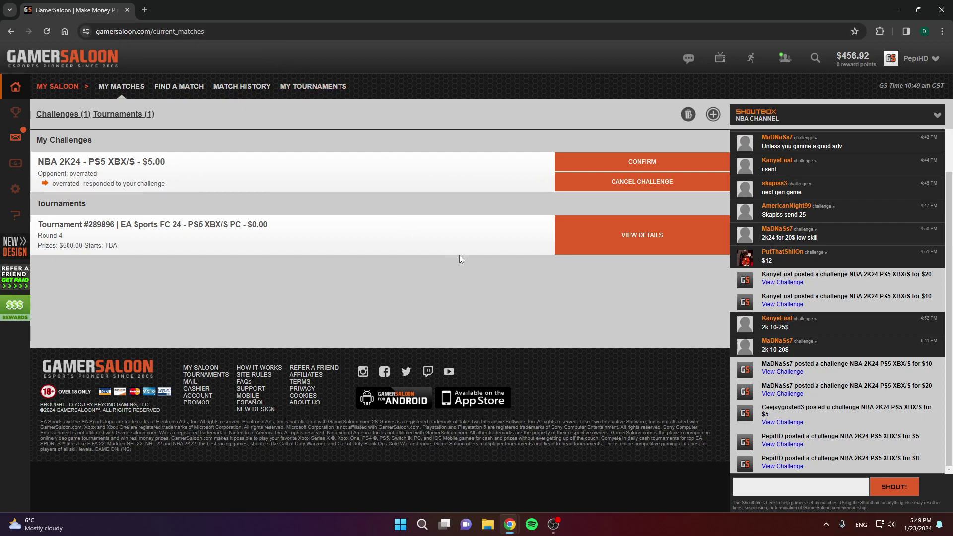
Step: In the opponent's profile, highlight his 6.2 overall rating, 11 losses and Member Since 4/07/22 date
click(741, 332)
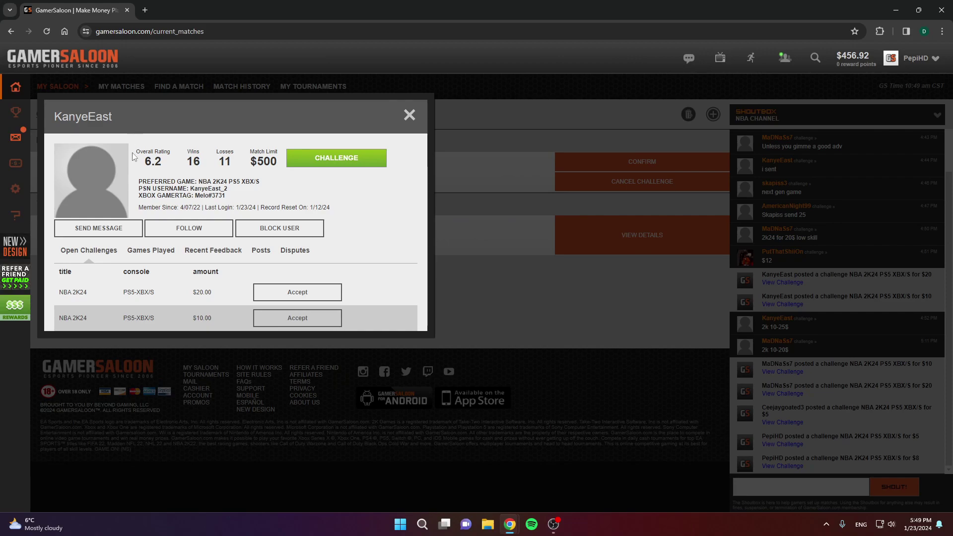
drag(134, 161, 238, 164)
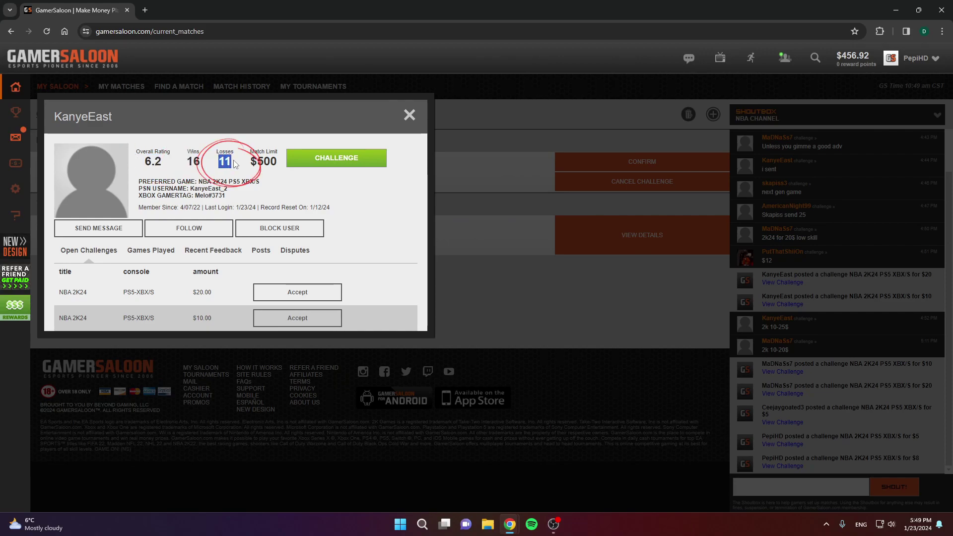
click(227, 151)
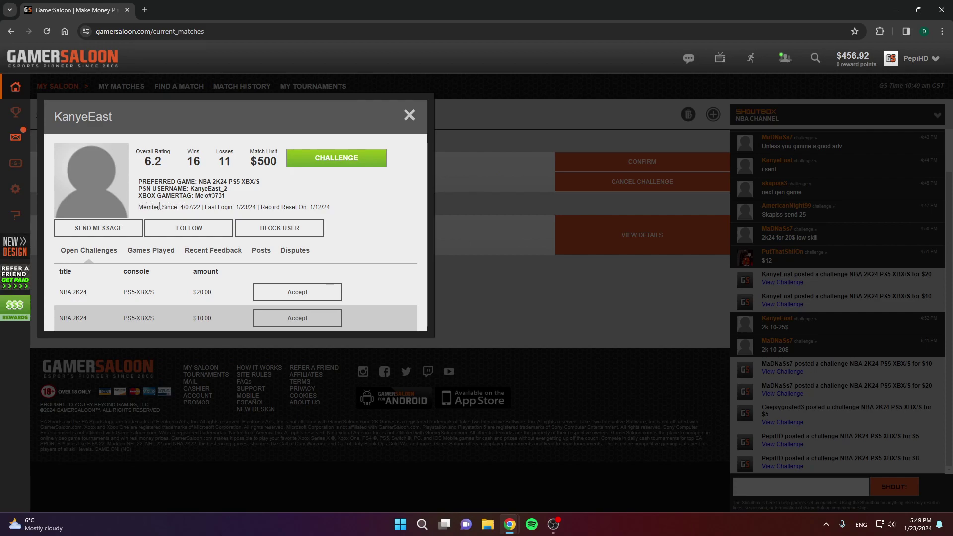
drag(155, 208, 203, 208)
drag(139, 207, 201, 208)
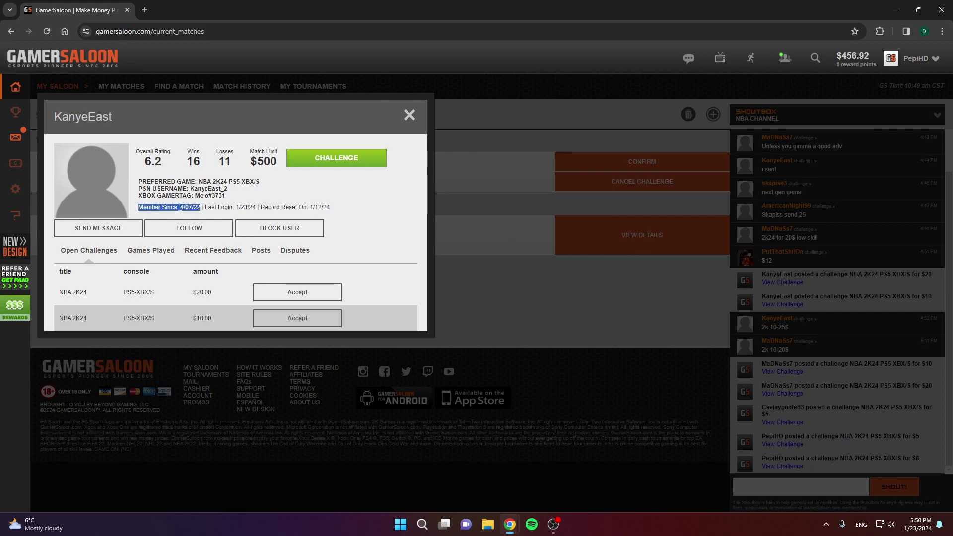
click(233, 206)
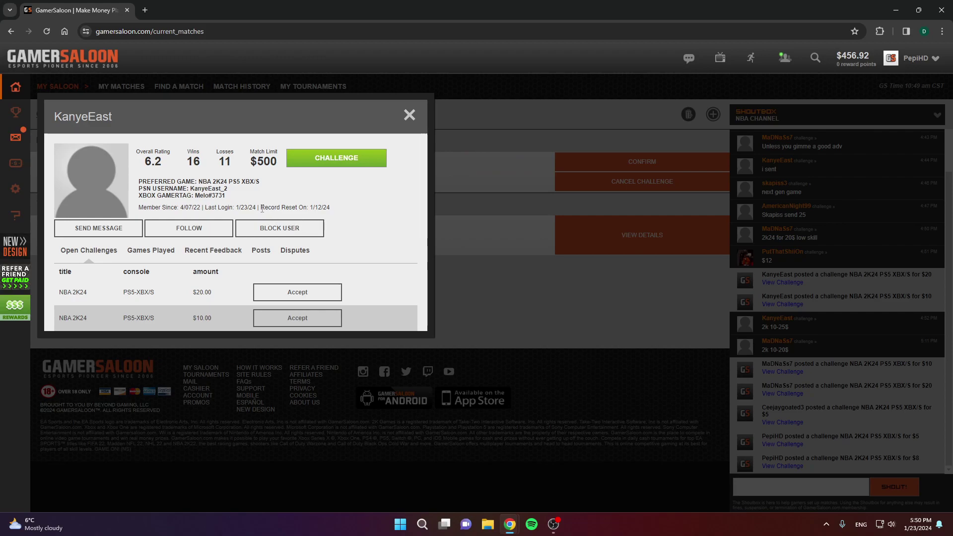
Step: Highlight the 1/12/24 record reset date and overall rating, then show his games played
drag(261, 208, 310, 208)
click(291, 206)
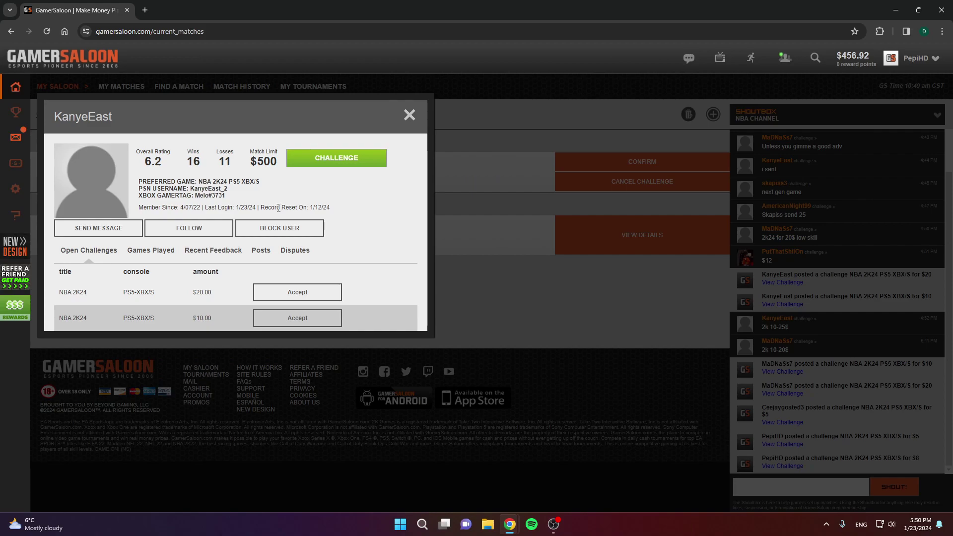
drag(308, 208, 341, 209)
click(317, 208)
drag(310, 208, 344, 210)
click(315, 210)
drag(147, 160, 187, 166)
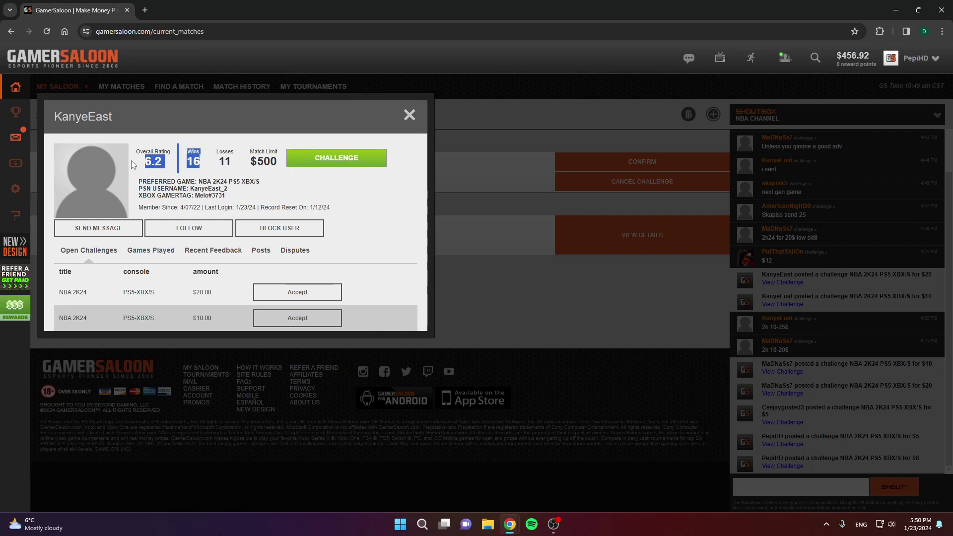
drag(318, 208, 221, 240)
click(157, 252)
Step: Compare the opponent's Games Played table and Recent Feedback list, ending on Recent Feedback
click(200, 255)
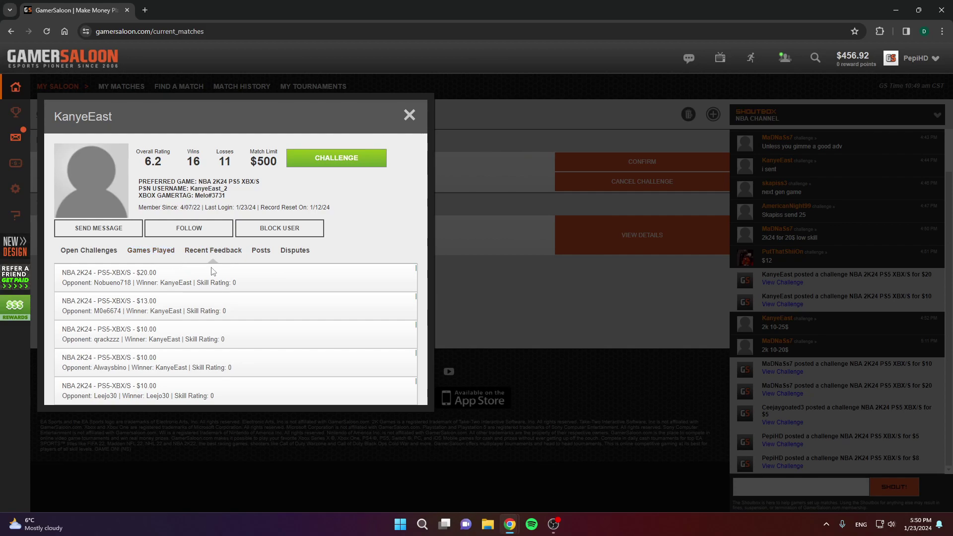
click(152, 262)
click(208, 255)
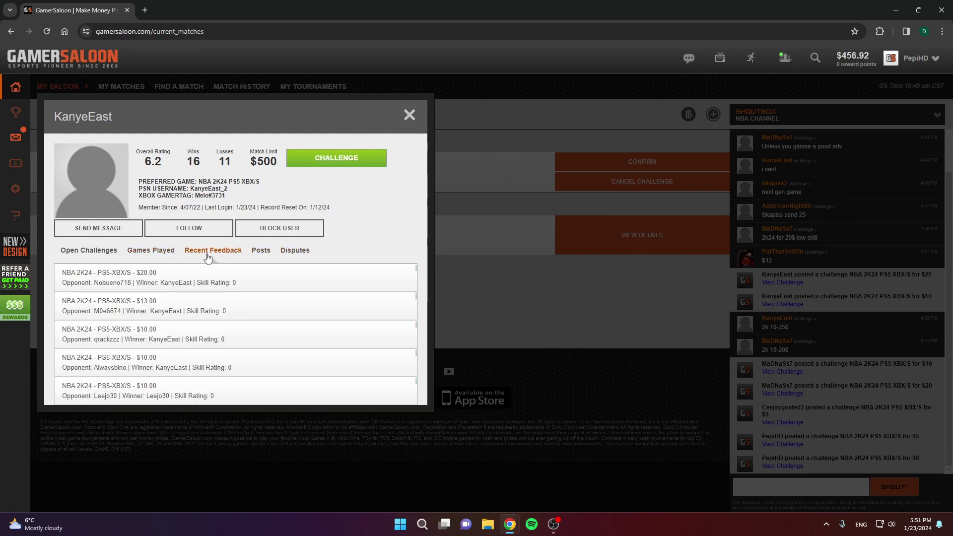